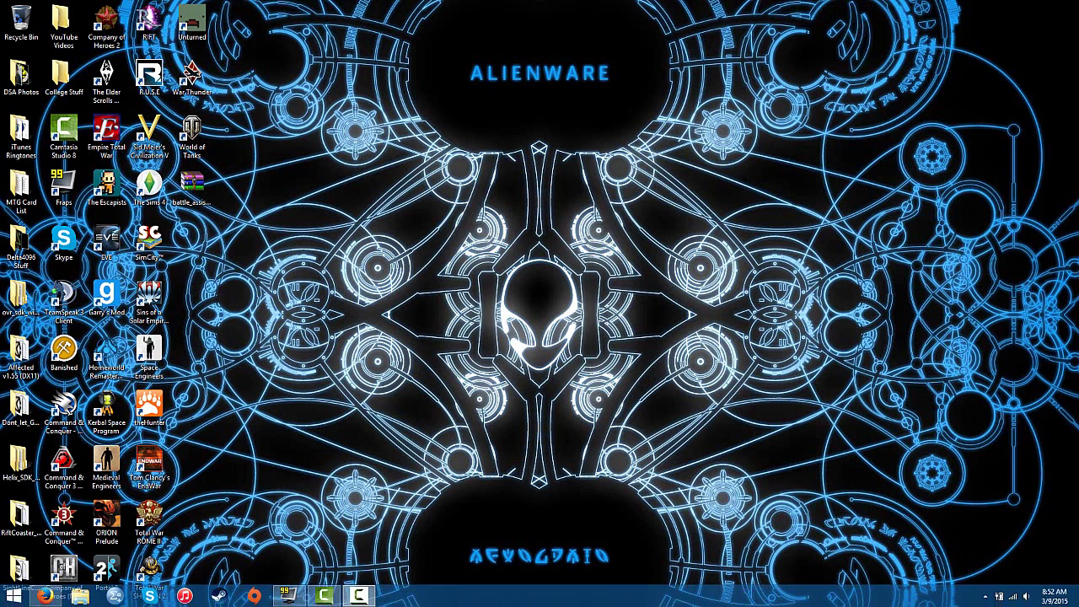
# Download OMC_ModPack_Installer.exe from the OMC Modpack page of the Odem Mortis website in the browser and save it.
pyautogui.click(45, 596)
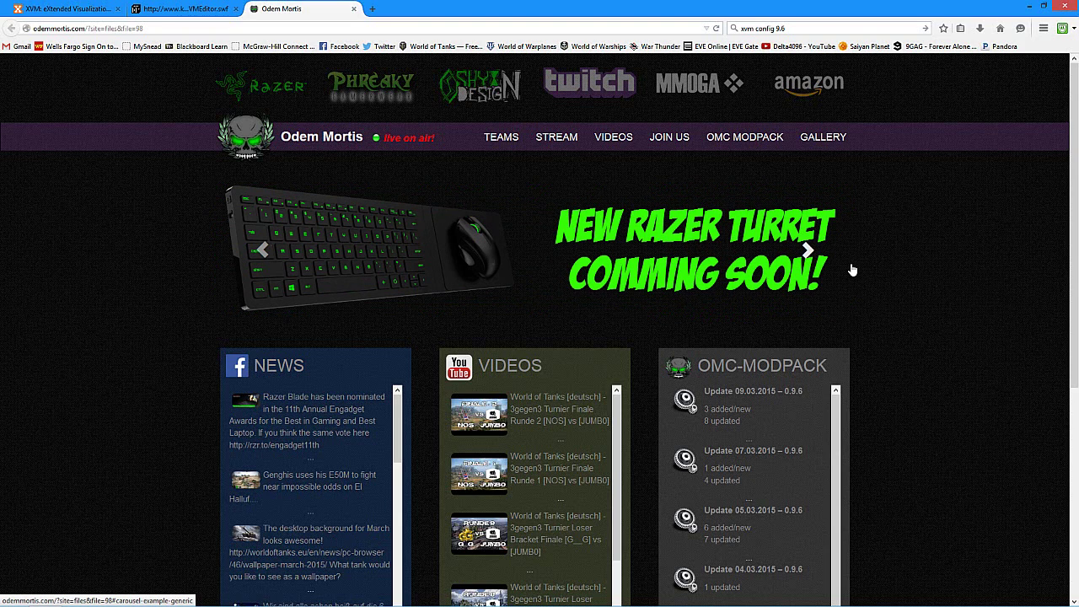
pyautogui.click(736, 142)
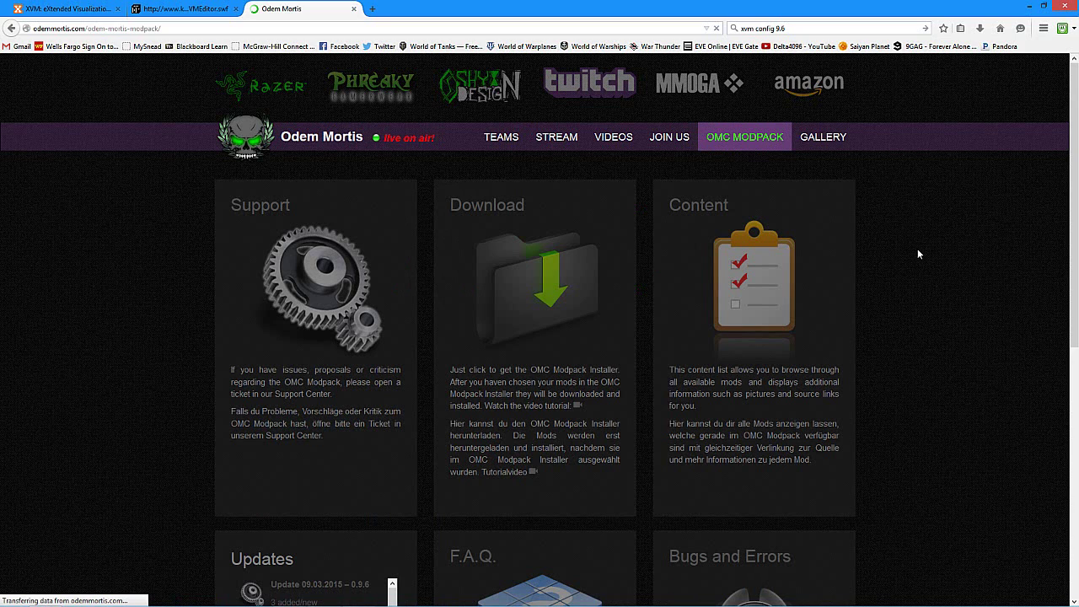
pyautogui.click(536, 293)
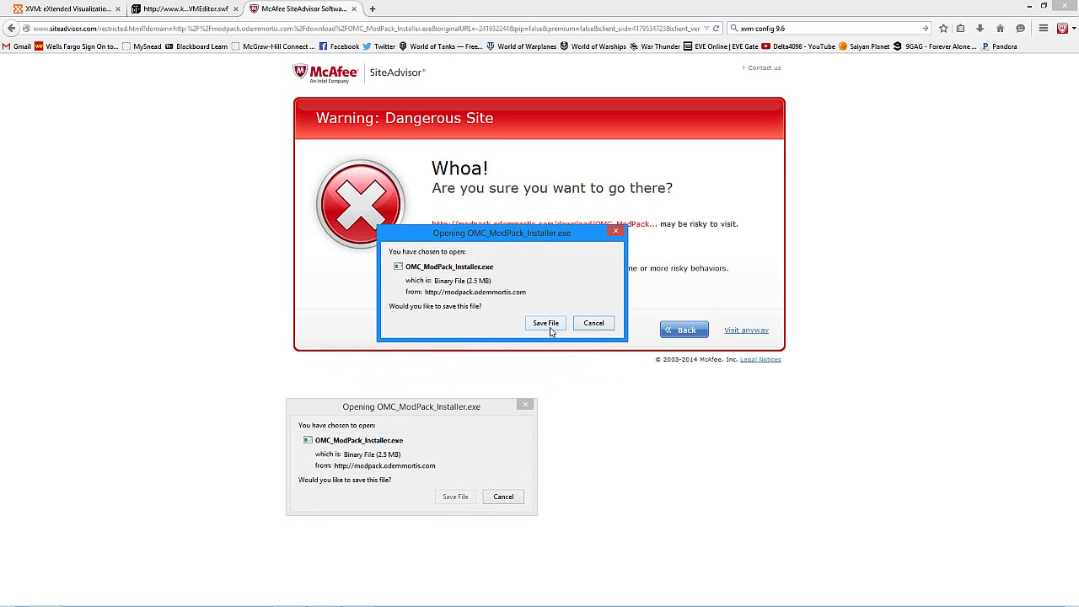
pyautogui.click(548, 326)
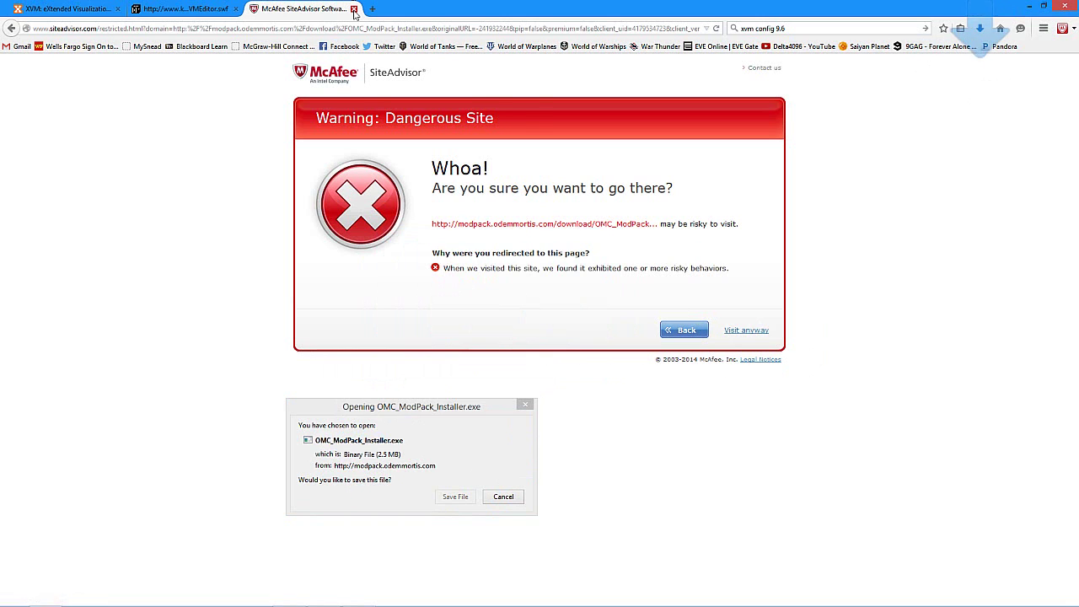
# Close the site warning page and its leftover download dialog, and minimize the browser to return to the desktop.
pyautogui.hotkey('ctrl', 'w')
pyautogui.click(524, 407)
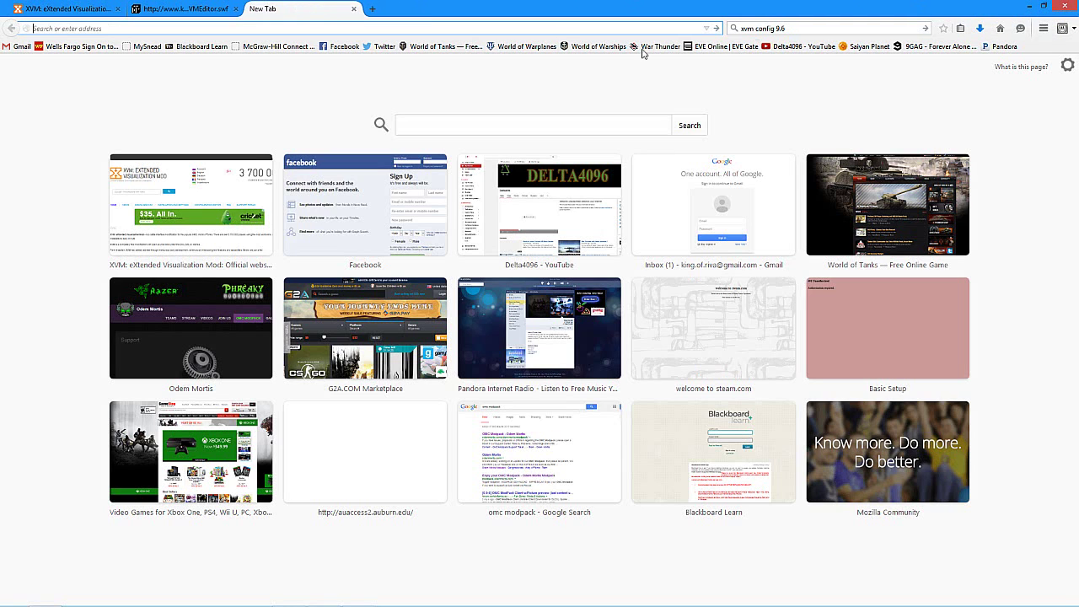
pyautogui.click(960, 28)
pyautogui.click(813, 261)
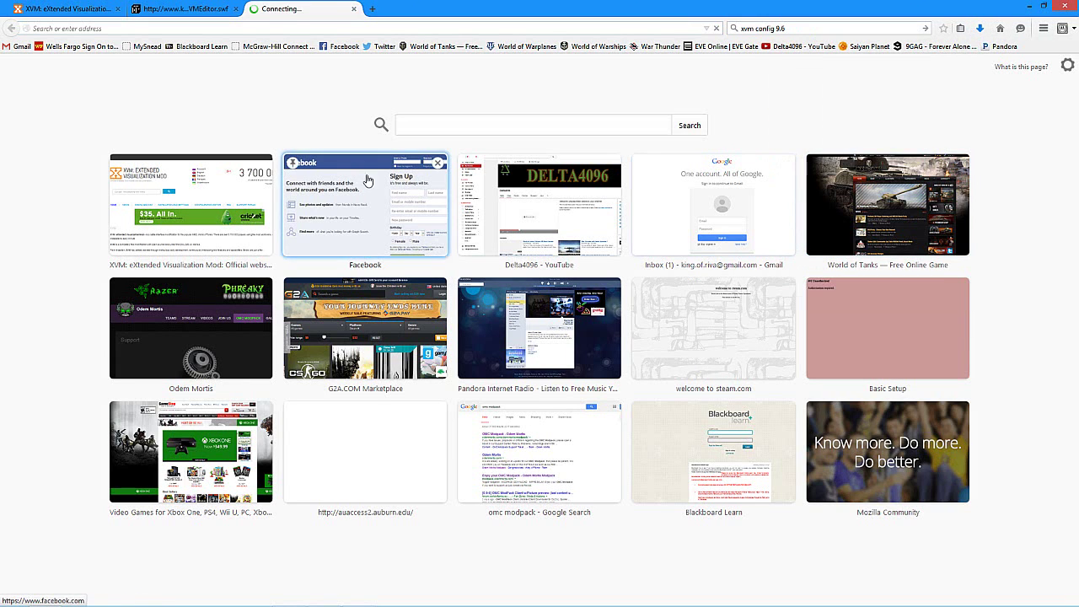
pyautogui.click(1027, 7)
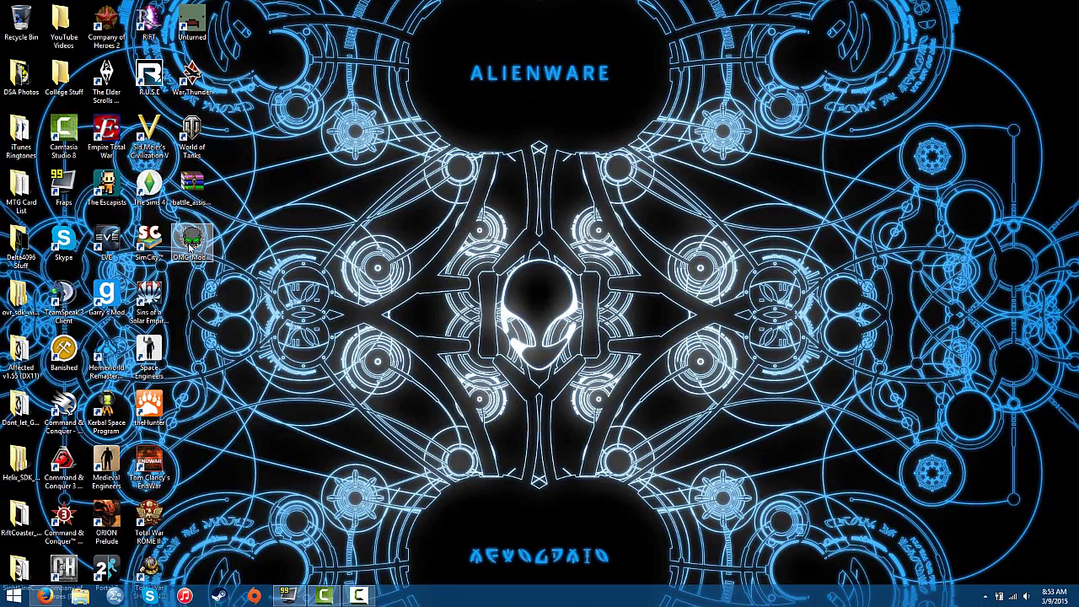
# Run the downloaded OMC ModPack installer from the desktop, keeping the default storage folder and launching the client on completion.
pyautogui.moveTo(191, 243); pyautogui.dragTo(442, 206)
pyautogui.moveTo(356, 287); pyautogui.dragTo(417, 257)
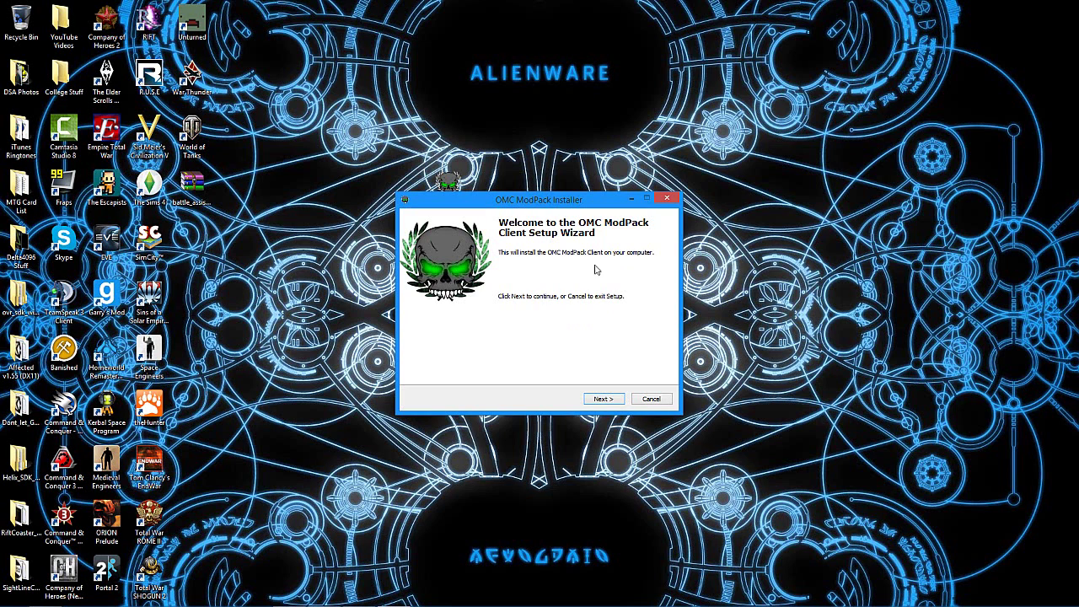
pyautogui.click(618, 400)
pyautogui.click(613, 400)
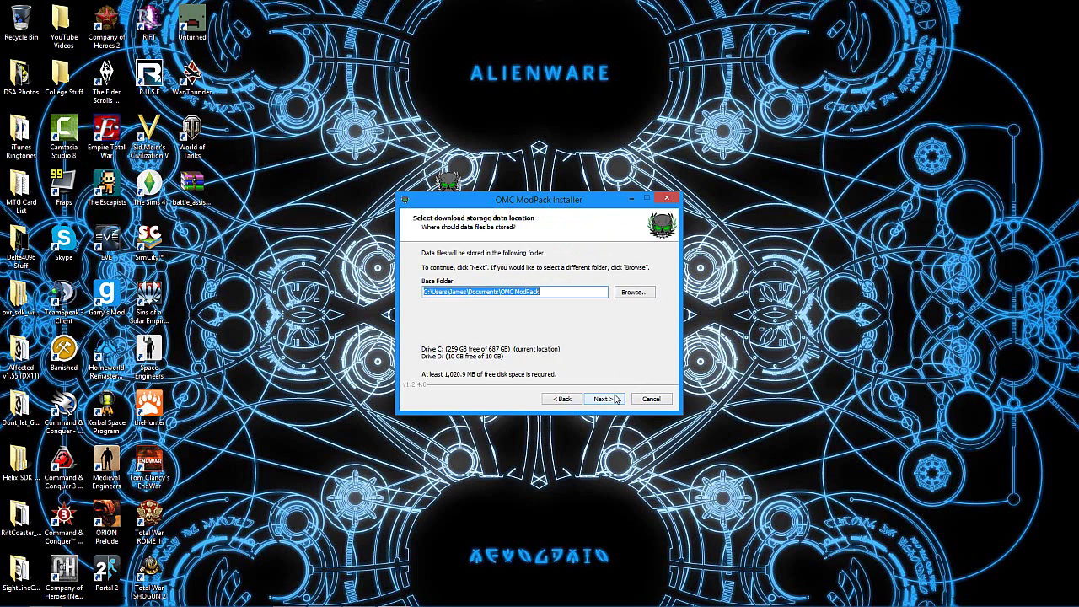
pyautogui.click(602, 400)
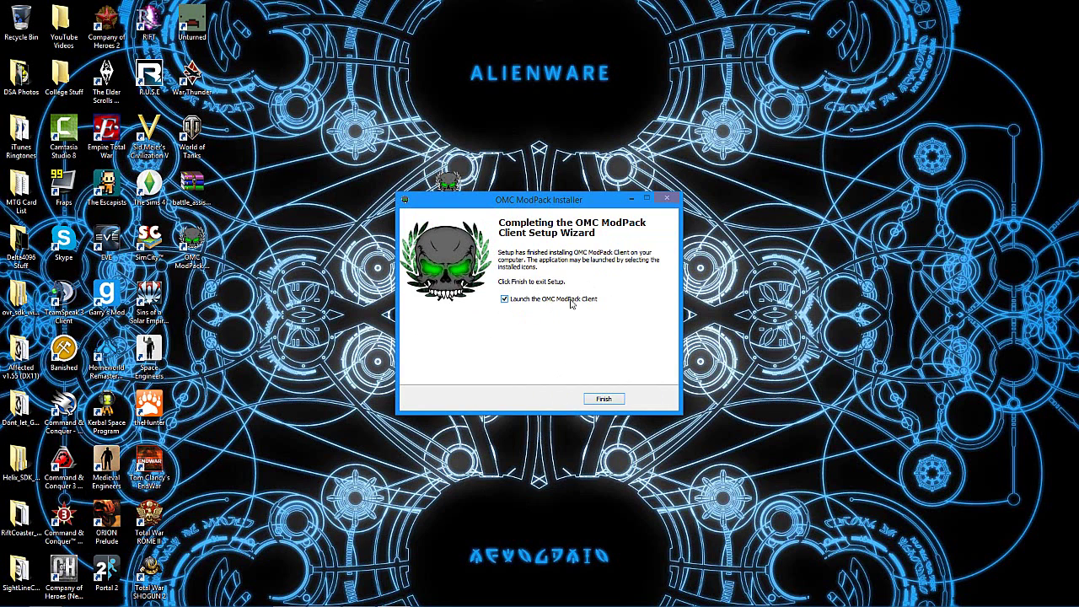
pyautogui.click(604, 399)
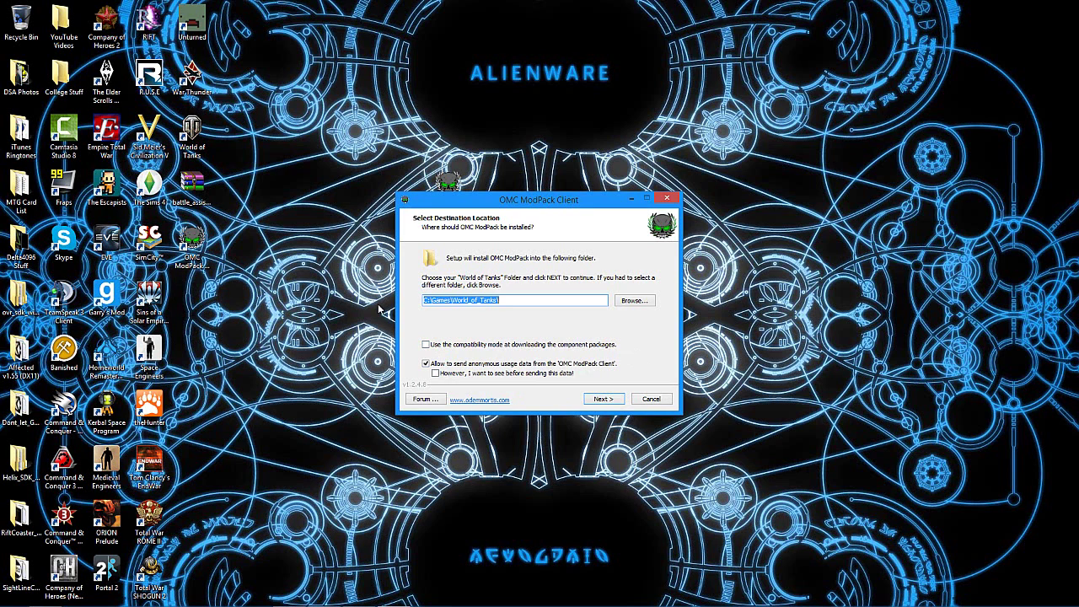
# Accept C:\Games\World_of_Tanks\ as the destination, and choose a clean installation without the ModPack Button.
pyautogui.click(603, 399)
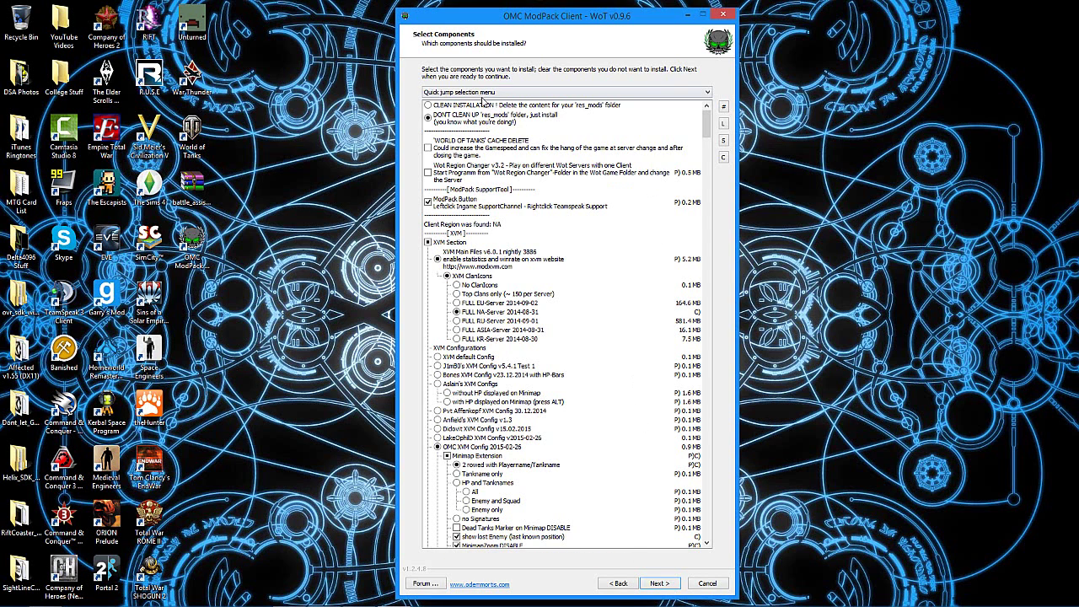
pyautogui.click(428, 106)
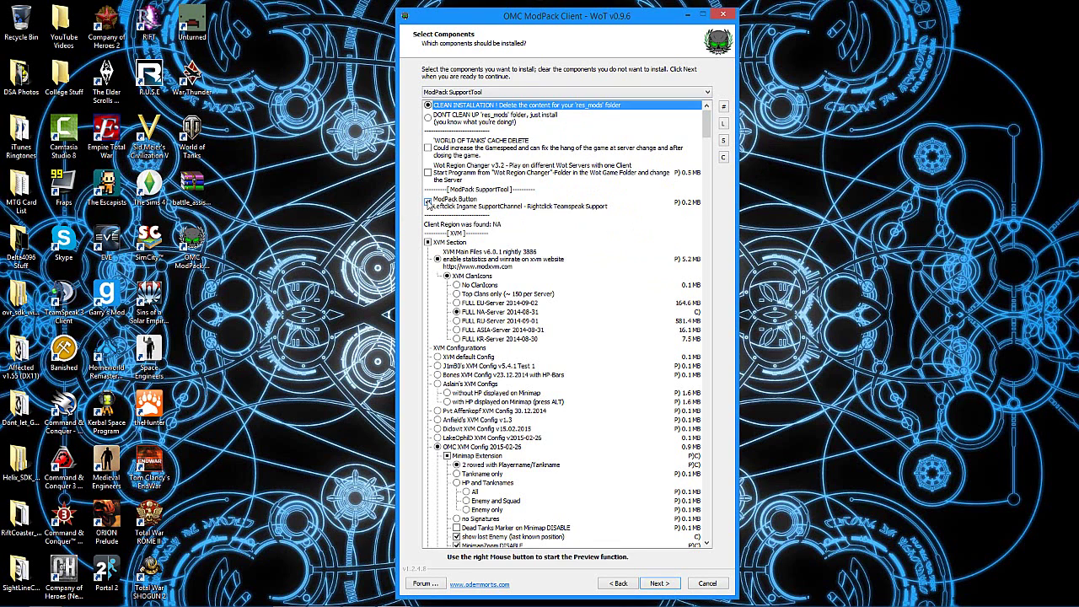
pyautogui.click(427, 202)
# Review the XVM clan icon and configuration options, previewing the minimap's last known enemy position and two-rowed Playername/Tankname options.
pyautogui.scroll(-1, 303, 354)
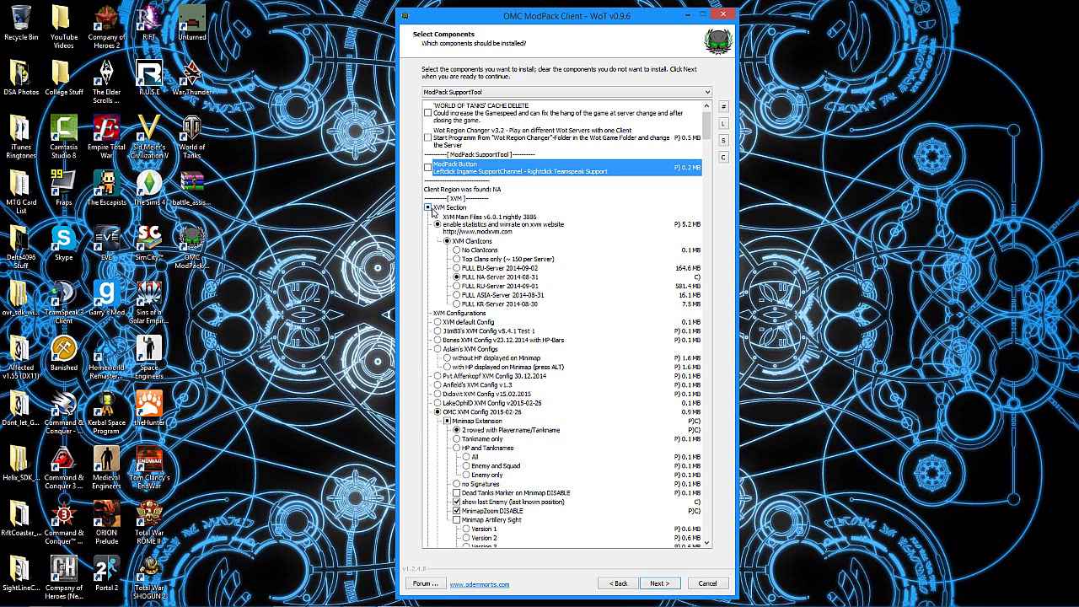
pyautogui.scroll(-2, 463, 247)
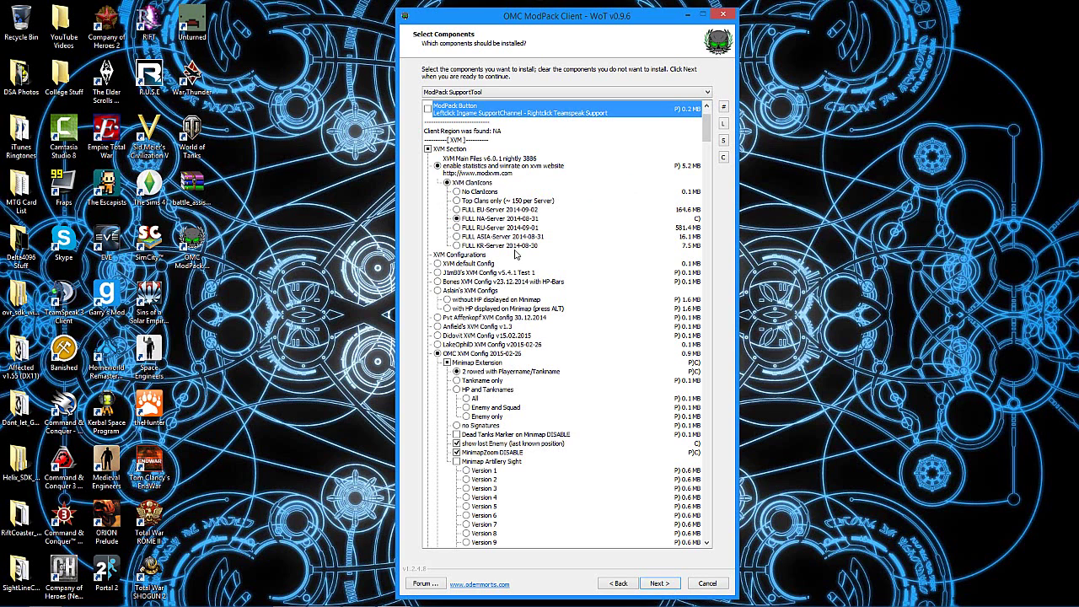
pyautogui.scroll(-3, 519, 253)
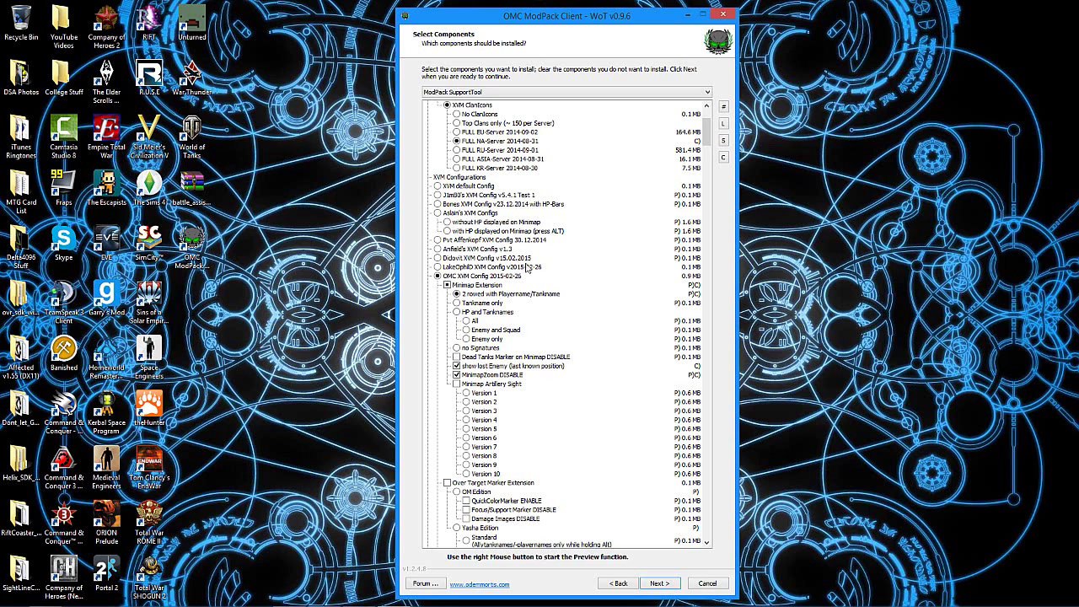
pyautogui.scroll(-1, 484, 251)
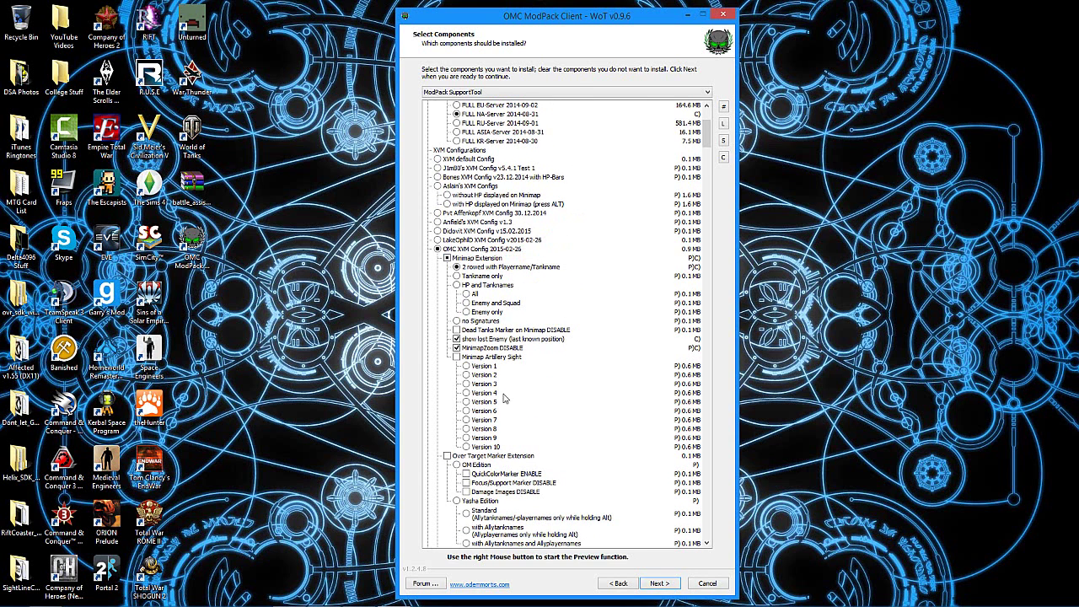
pyautogui.scroll(-1, 548, 337)
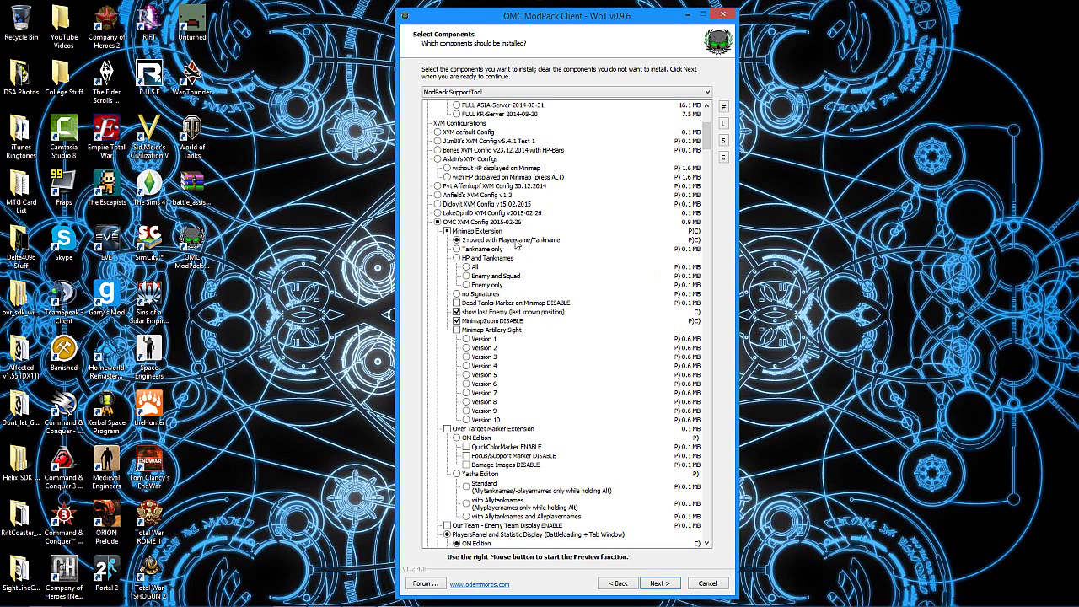
pyautogui.scroll(-1, 546, 288)
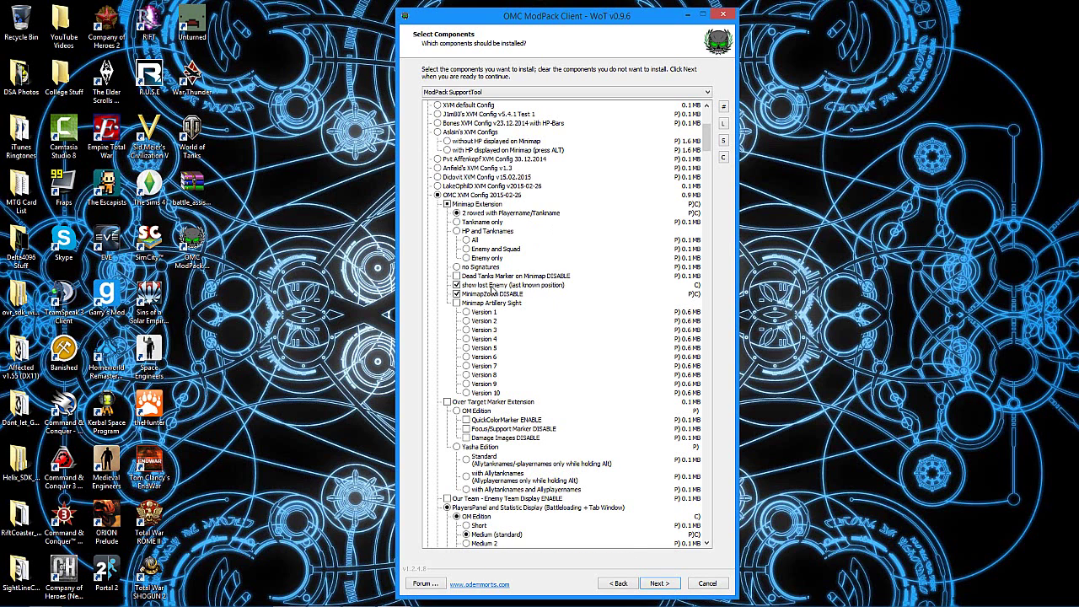
pyautogui.rightClick(492, 286)
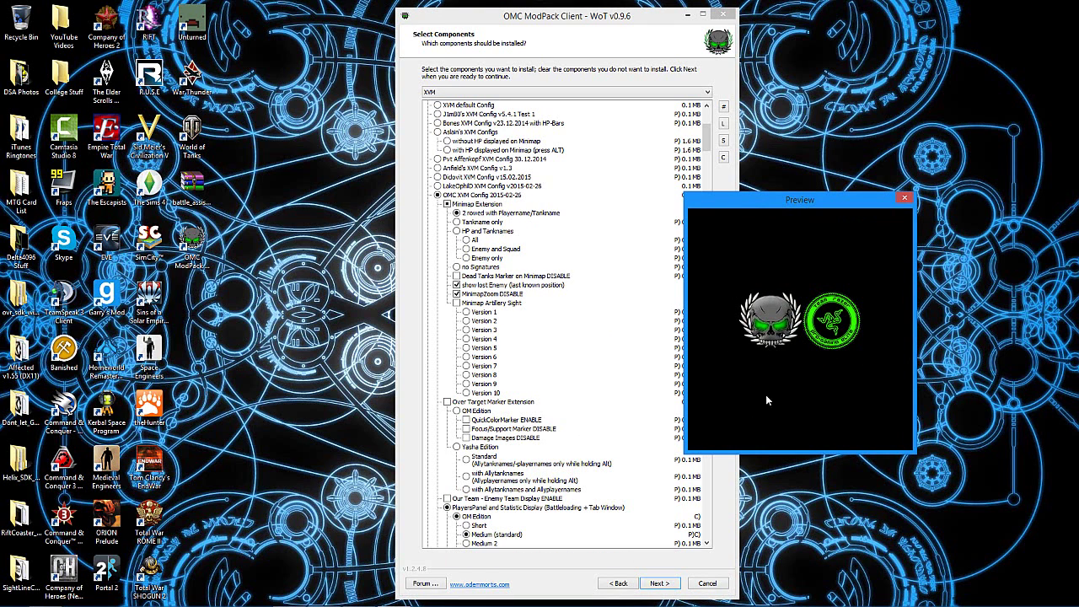
pyautogui.click(903, 198)
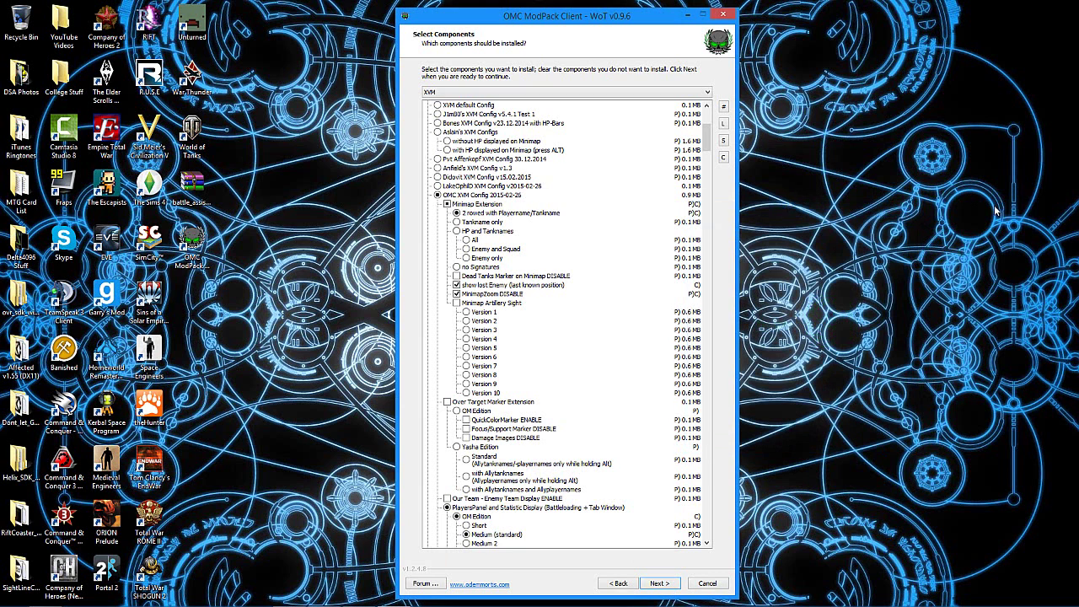
pyautogui.rightClick(501, 214)
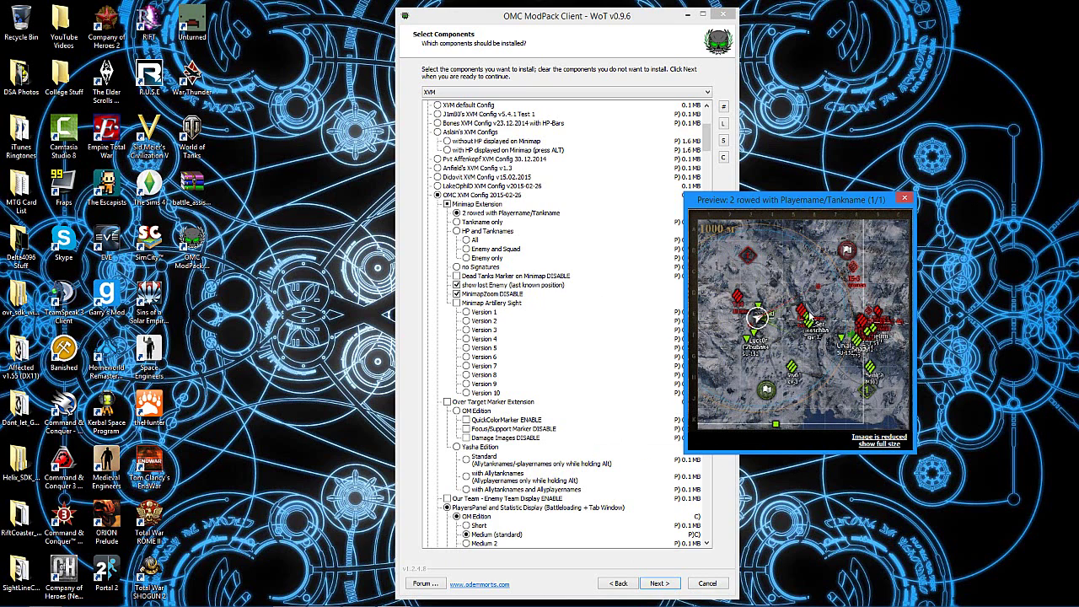
pyautogui.click(905, 199)
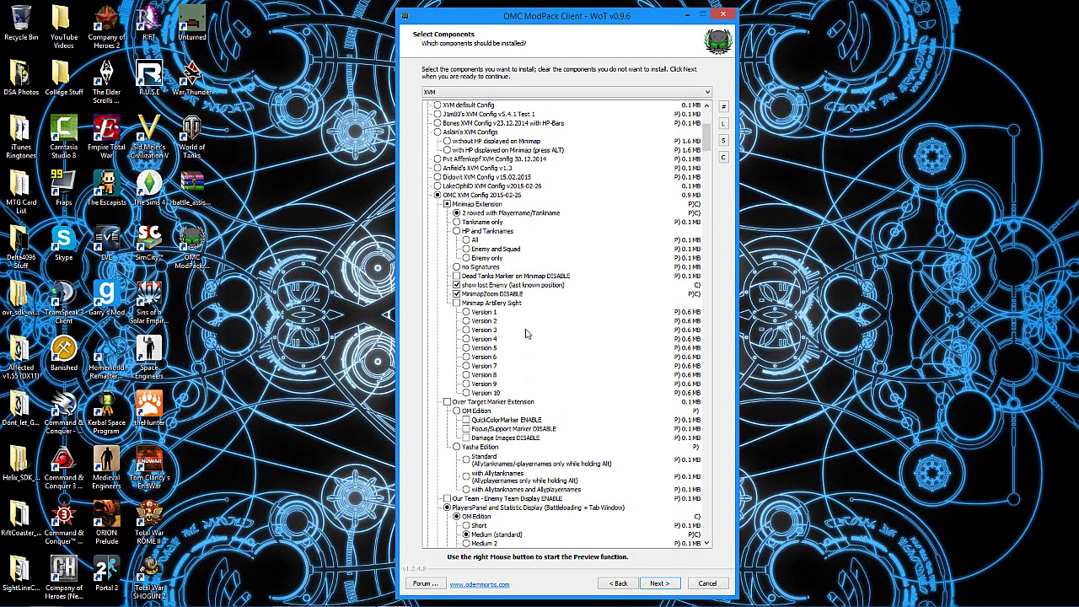
# Try to preview Version 1 of the Minimap Artillery Sight.
pyautogui.scroll(-2, 519, 312)
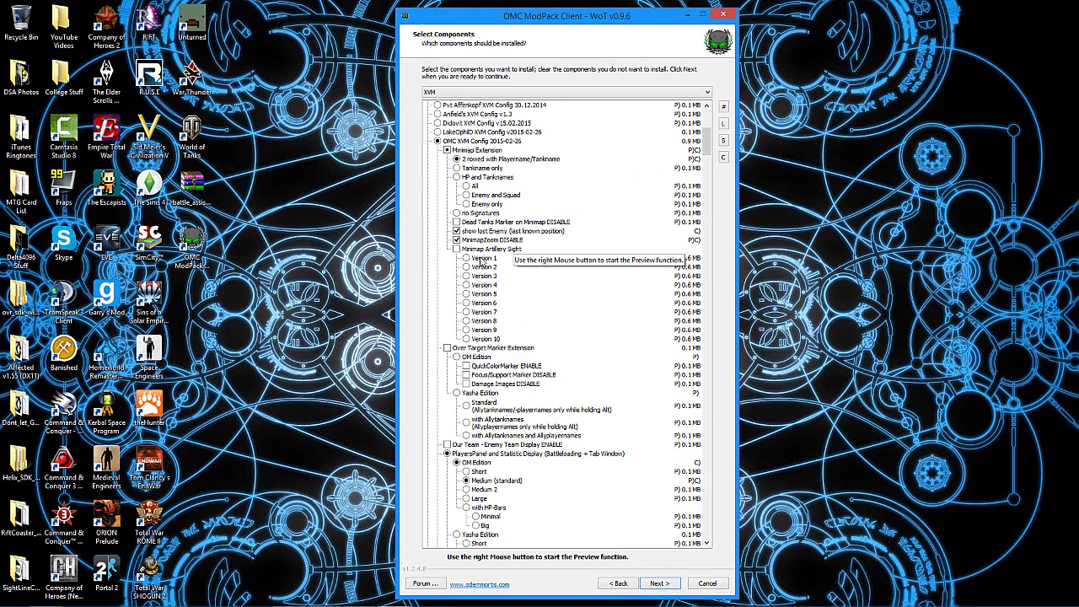
pyautogui.rightClick(479, 259)
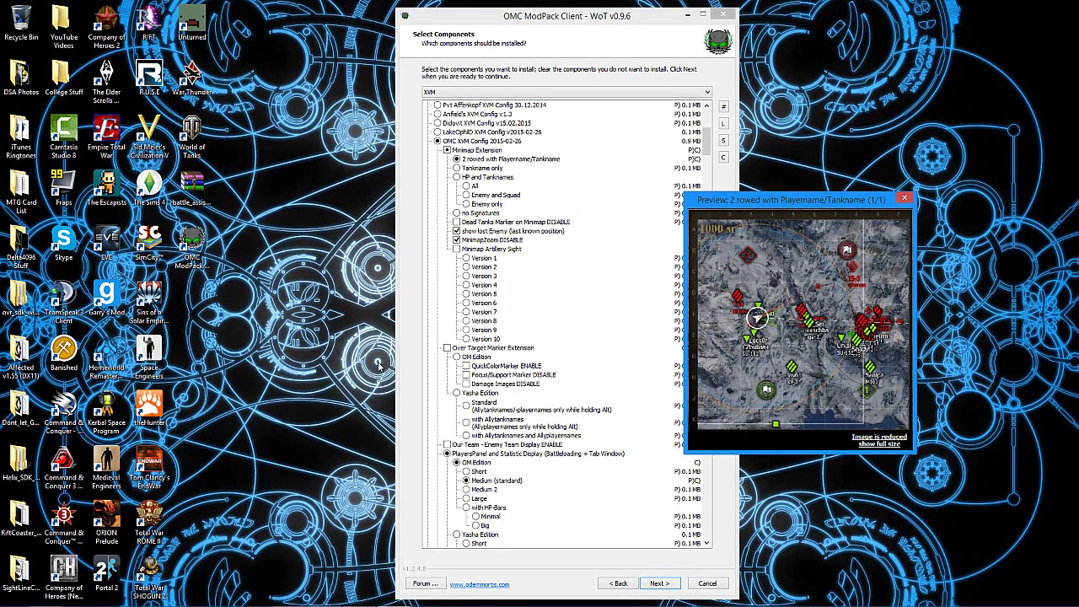
pyautogui.click(903, 197)
# Examine the component options for target markers, players panel, color scale, login, tank carousel, battle results and SixthSense.
pyautogui.scroll(-2, 569, 257)
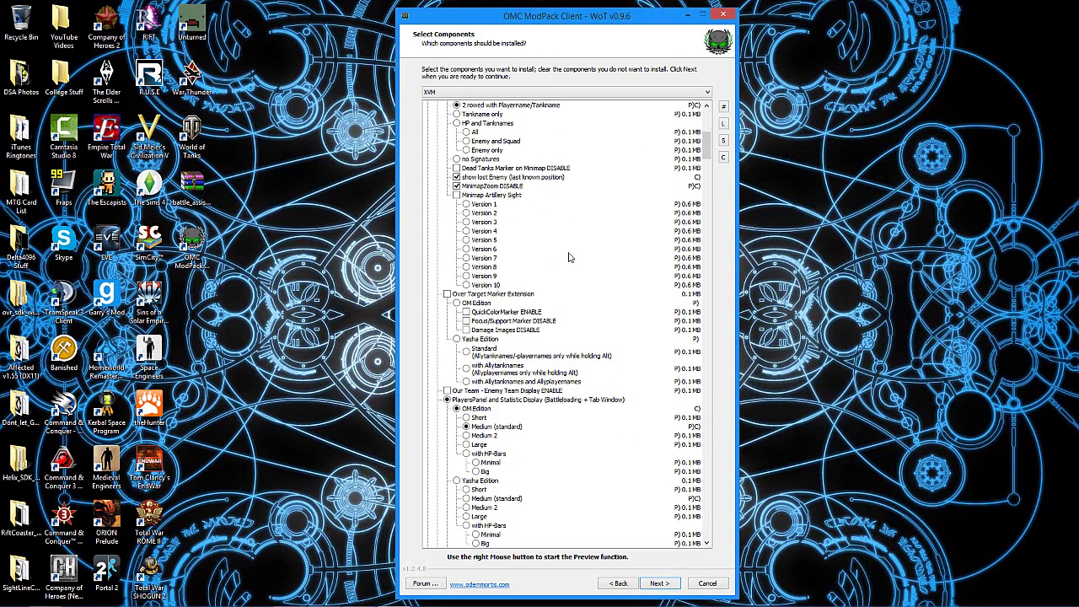
pyautogui.scroll(-2, 569, 257)
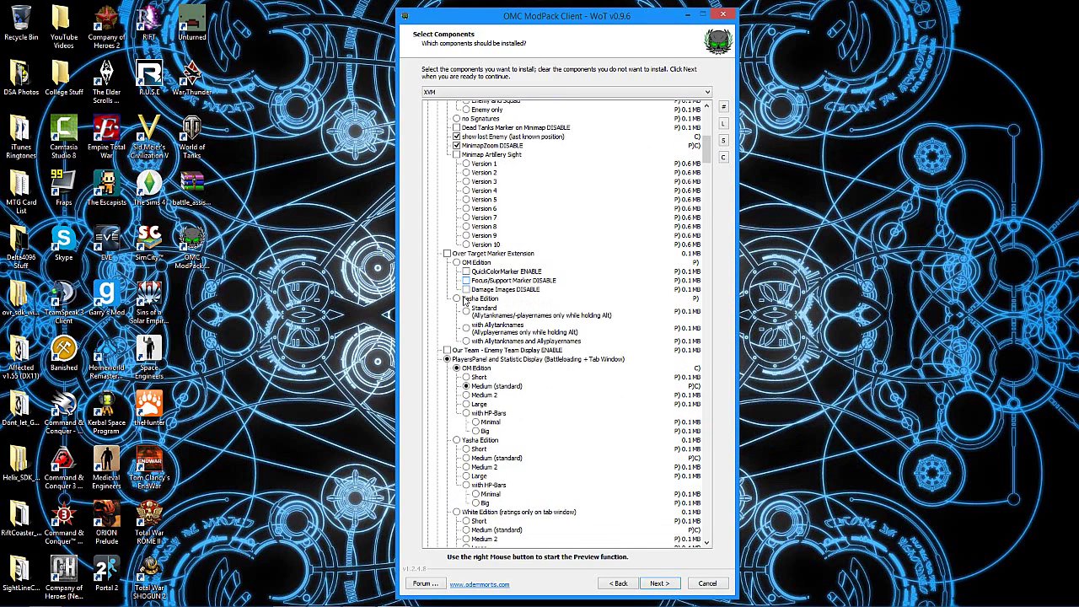
pyautogui.scroll(-2, 463, 301)
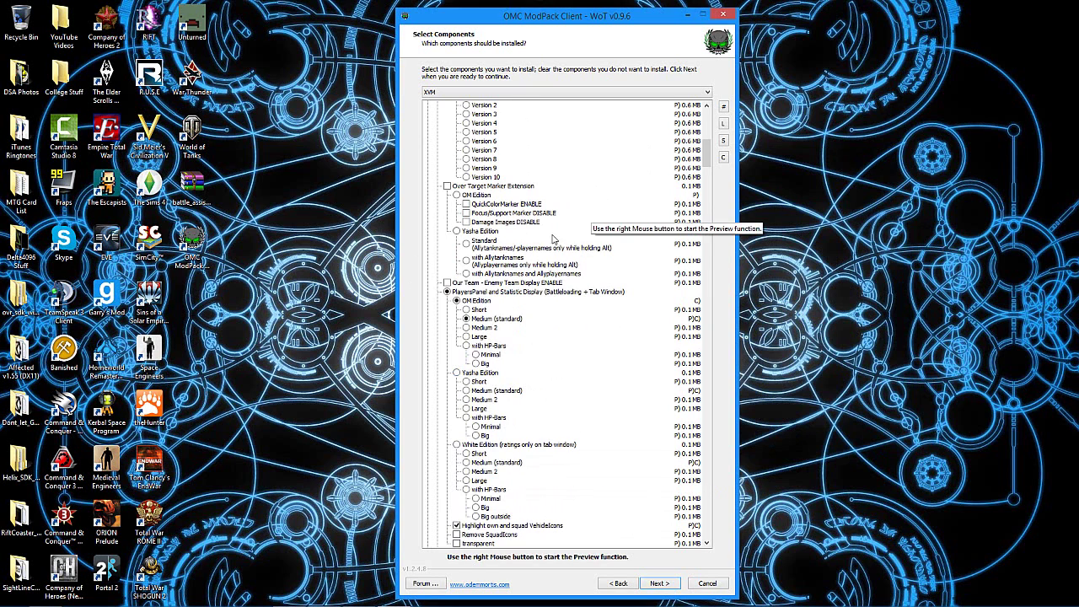
pyautogui.scroll(-1, 488, 302)
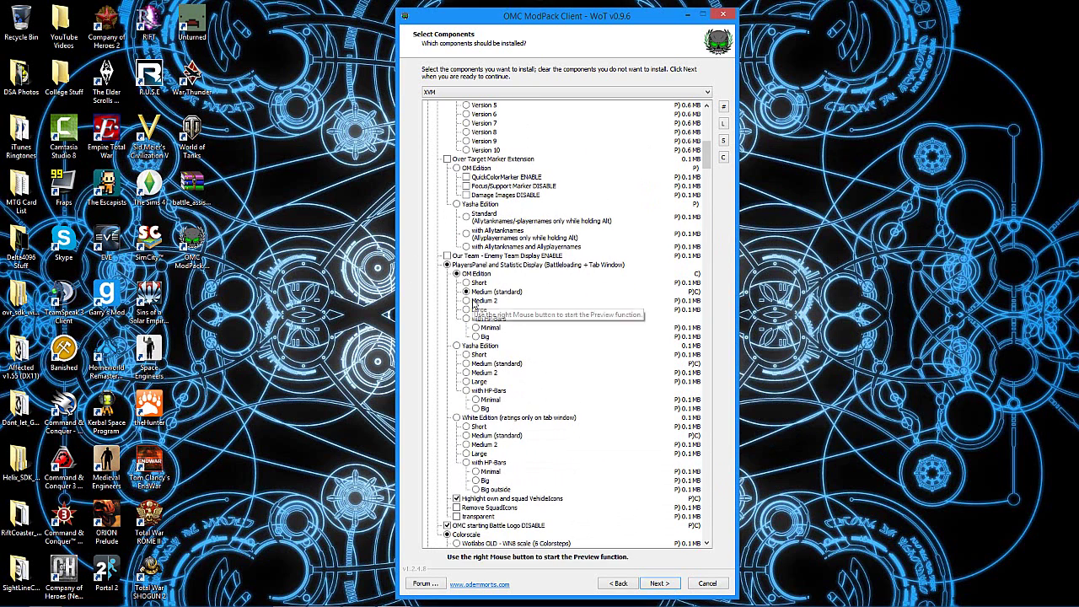
pyautogui.scroll(-3, 472, 303)
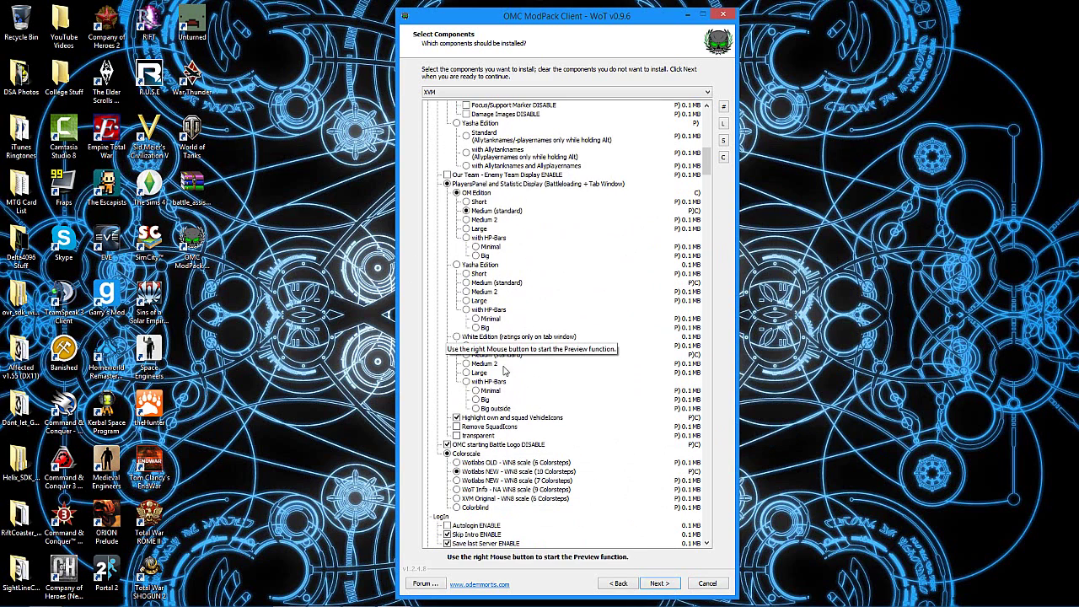
pyautogui.scroll(-5, 497, 363)
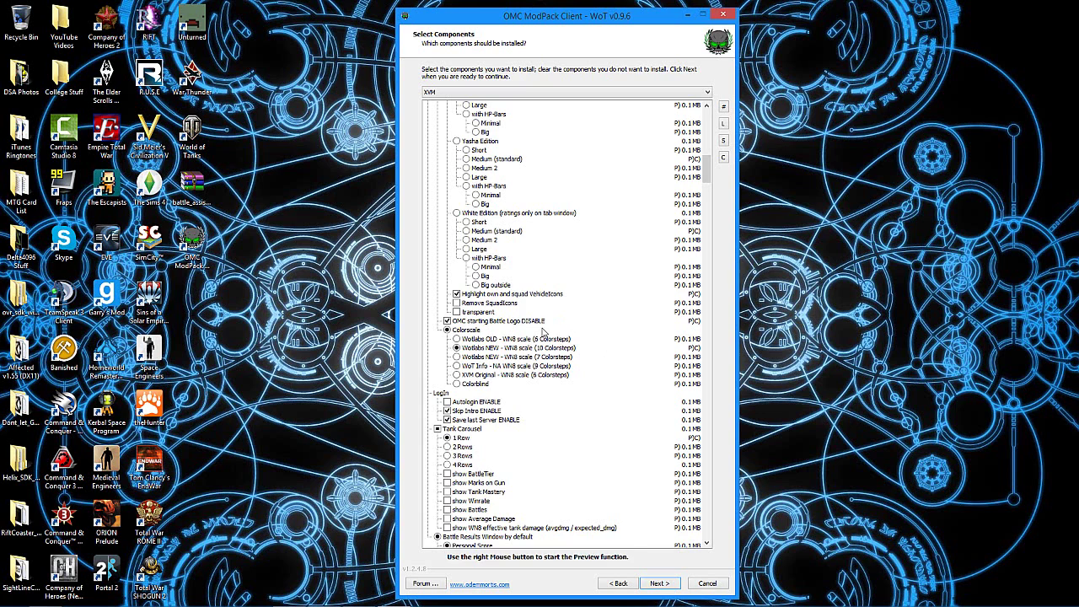
pyautogui.scroll(-1, 544, 332)
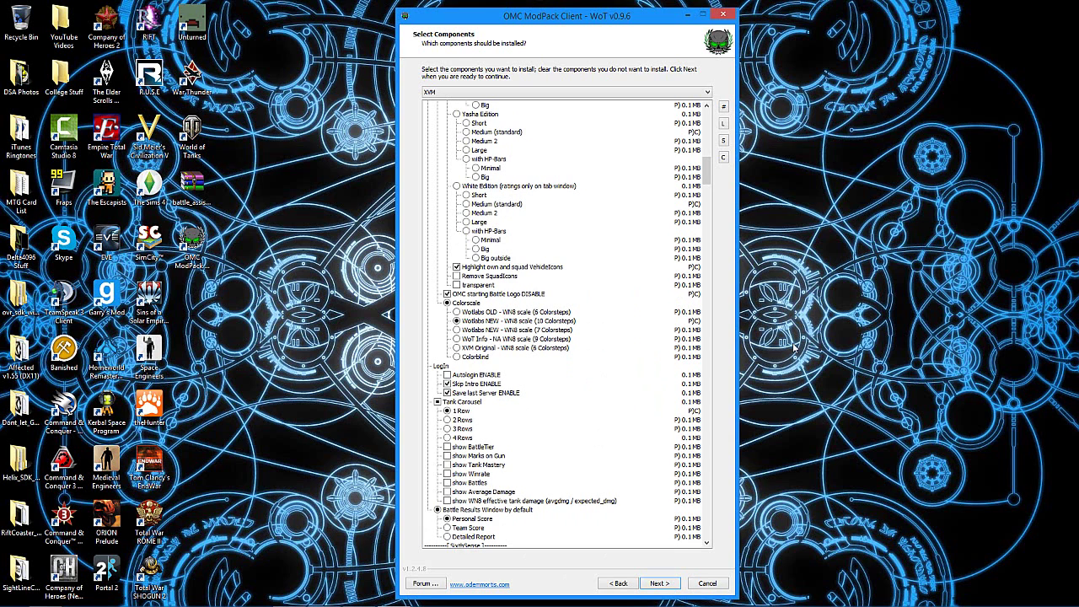
pyautogui.scroll(-1, 564, 421)
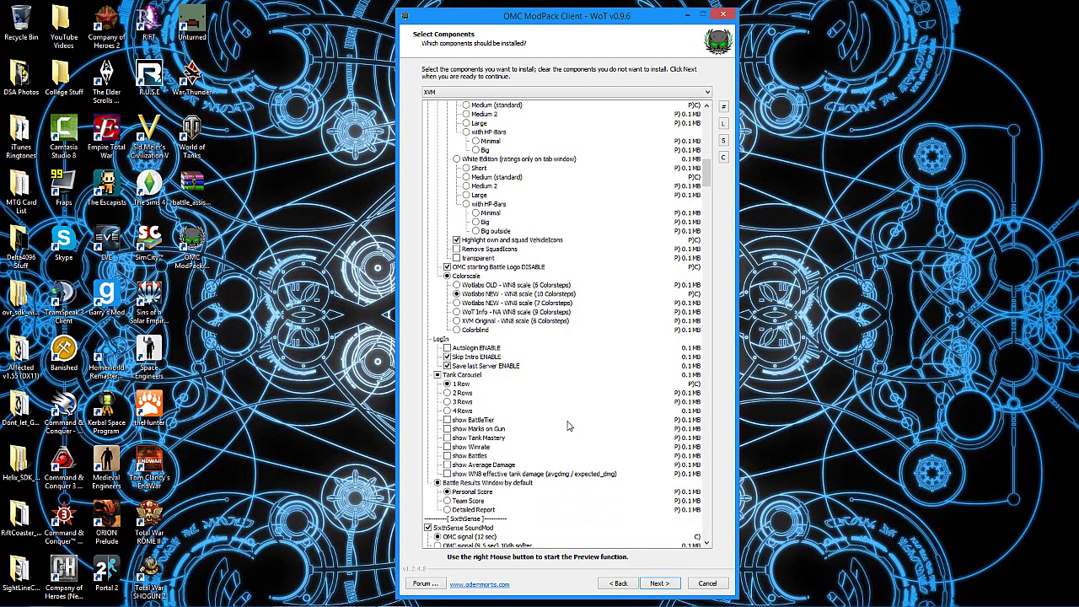
pyautogui.scroll(-1, 534, 335)
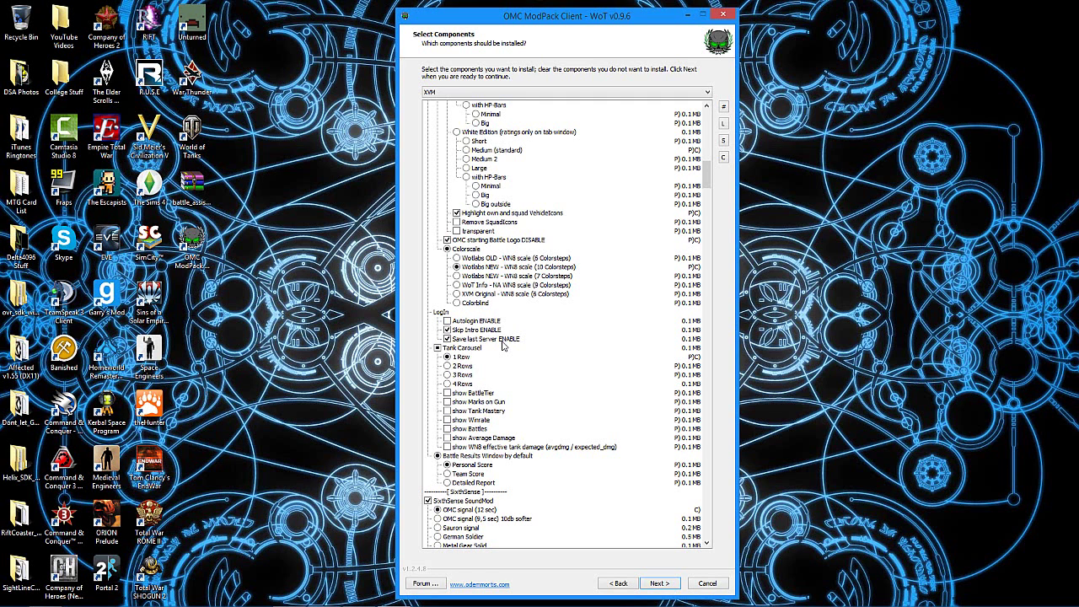
pyautogui.scroll(-2, 509, 362)
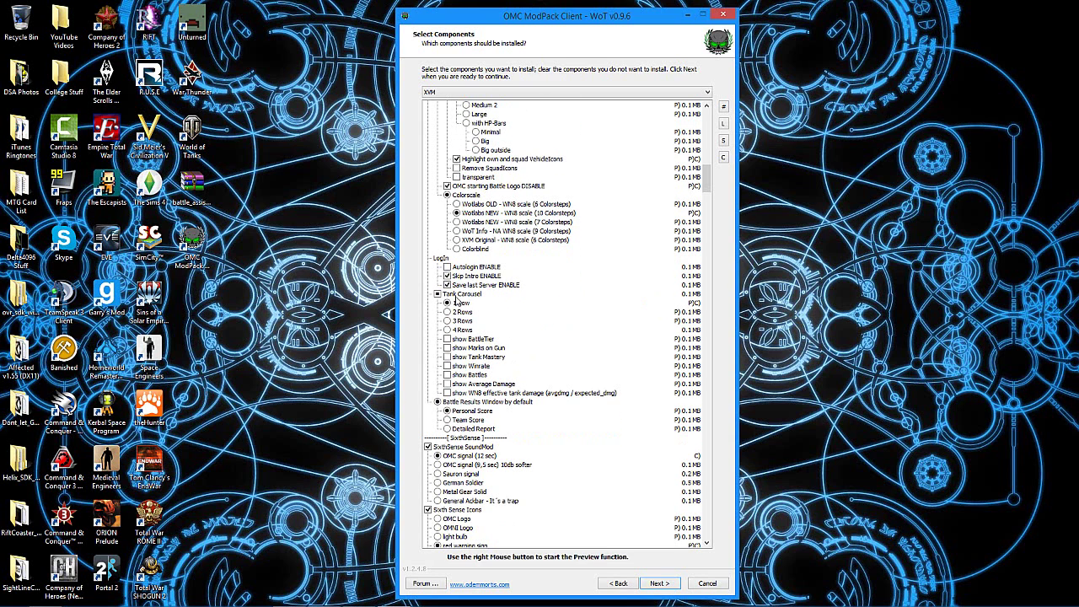
# Examine the tank carousel, SixthSense sound and Sixth Sense icon options in the component list.
pyautogui.scroll(-2, 548, 405)
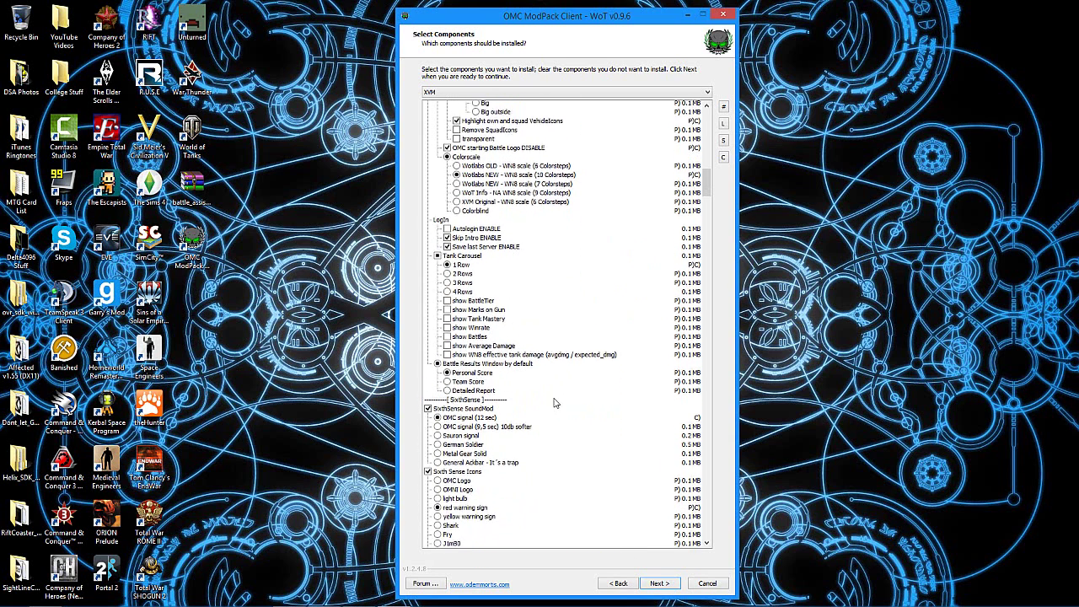
pyautogui.scroll(-1, 544, 407)
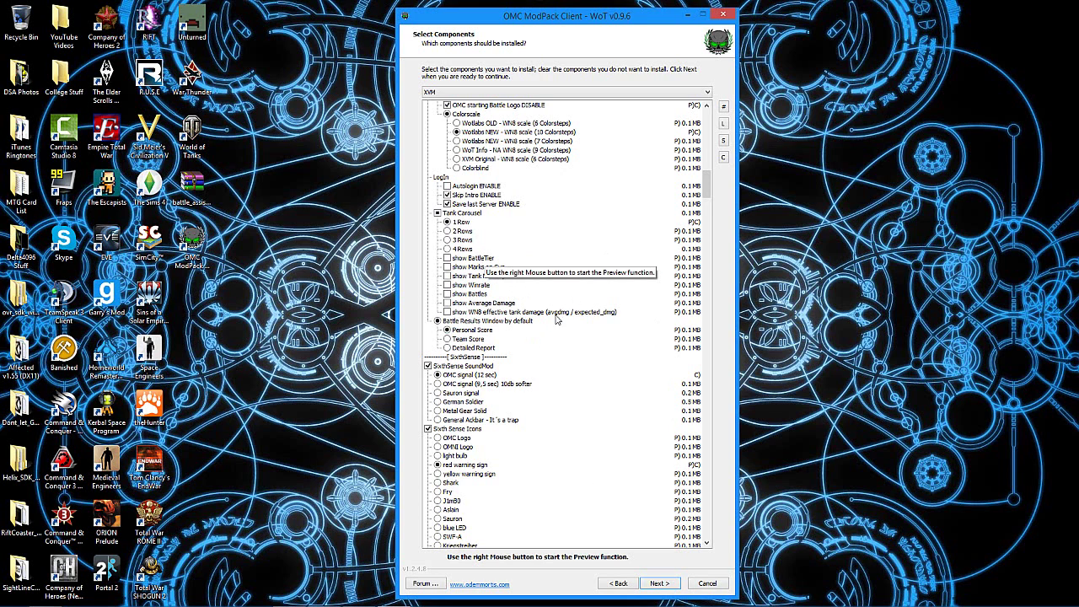
pyautogui.scroll(-2, 547, 402)
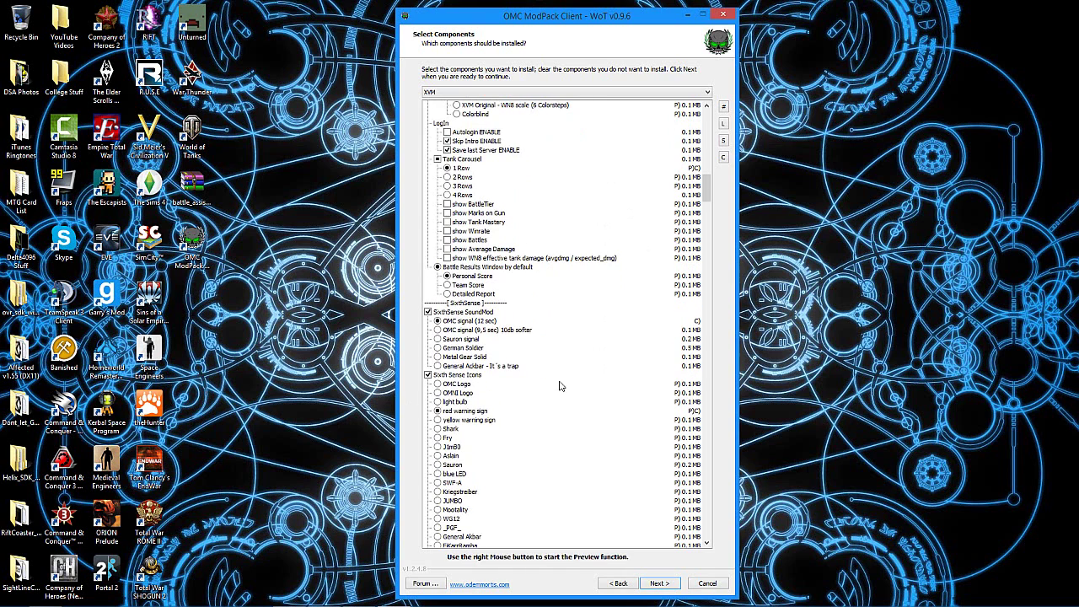
pyautogui.scroll(-3, 539, 320)
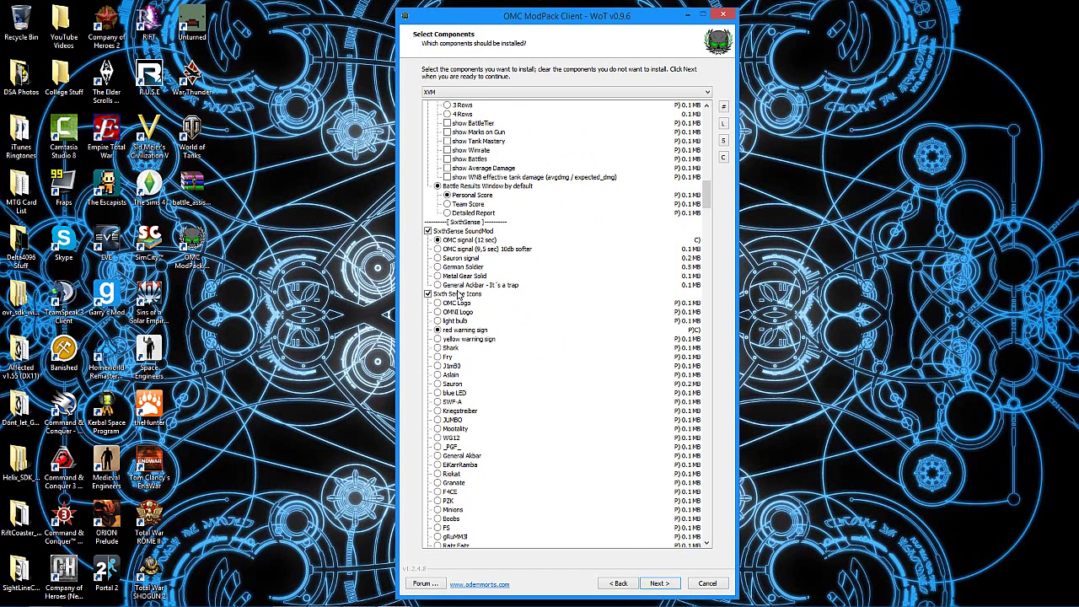
pyautogui.scroll(-3, 497, 303)
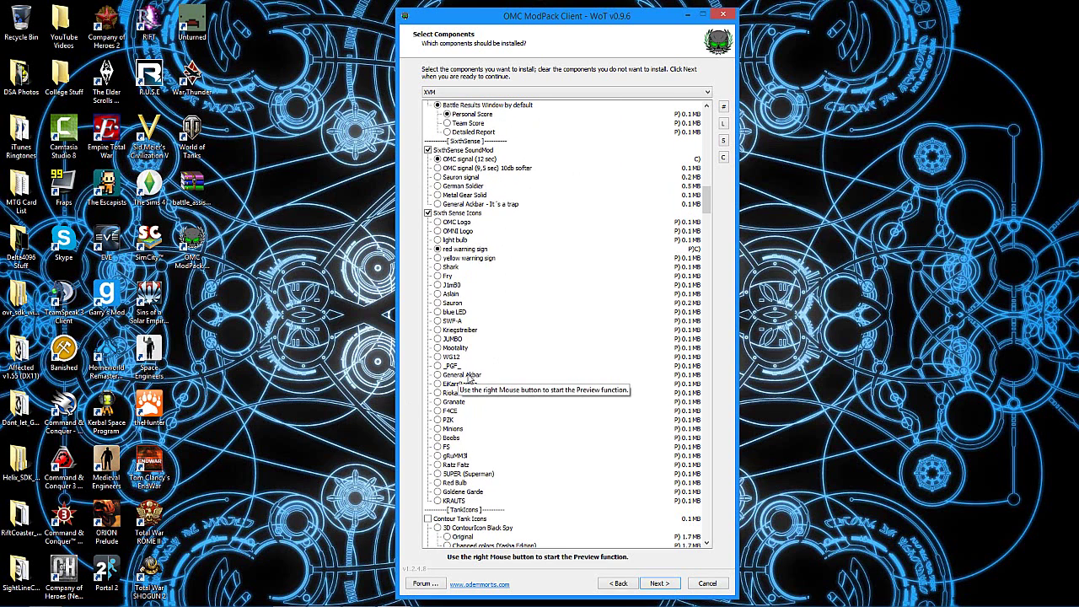
pyautogui.scroll(-4, 516, 383)
pyautogui.scroll(-6, 521, 377)
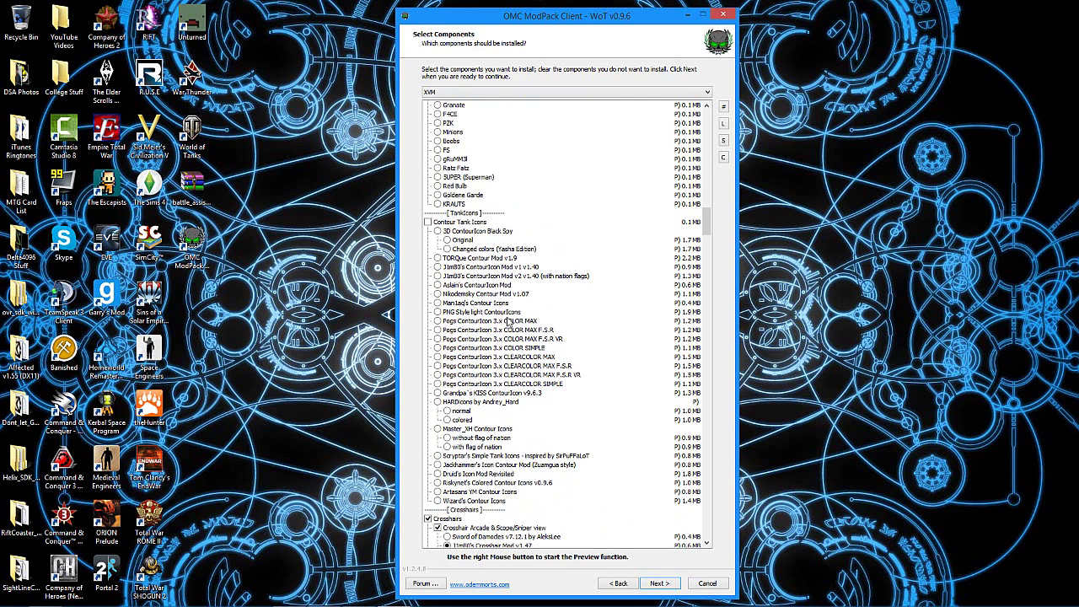
# Examine the contour tank icon, crosshair, gun constraint, and zoom and camera options.
pyautogui.scroll(-8, 508, 322)
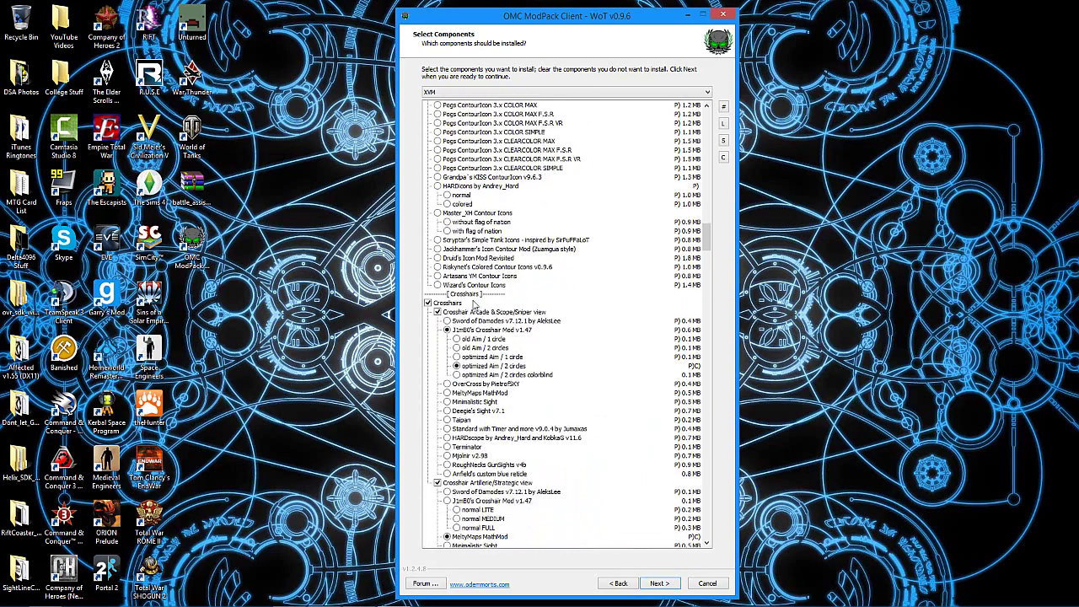
pyautogui.scroll(-13, 482, 304)
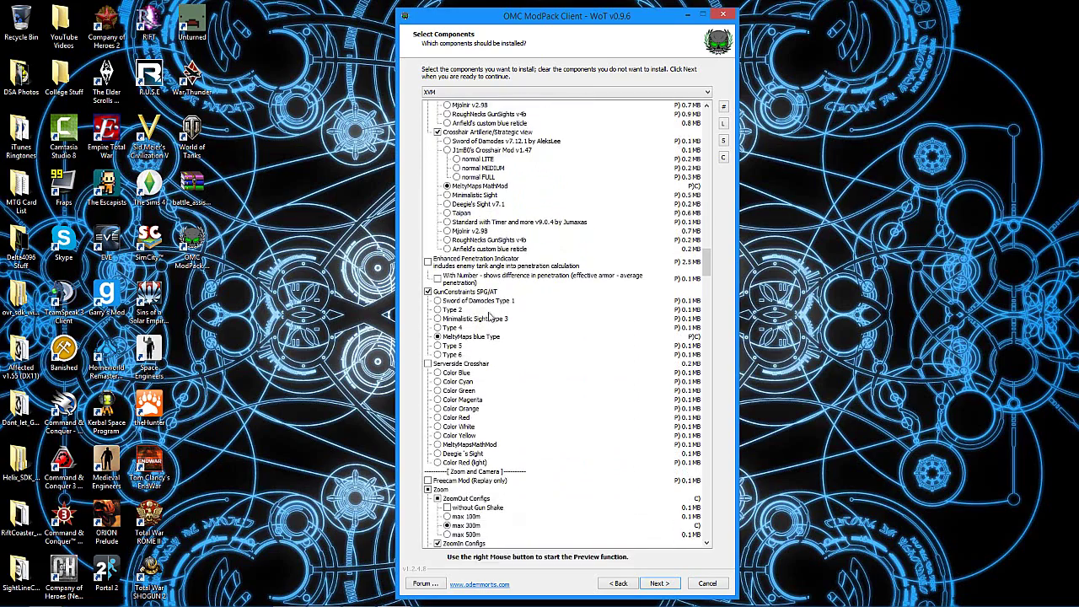
pyautogui.scroll(-1, 481, 316)
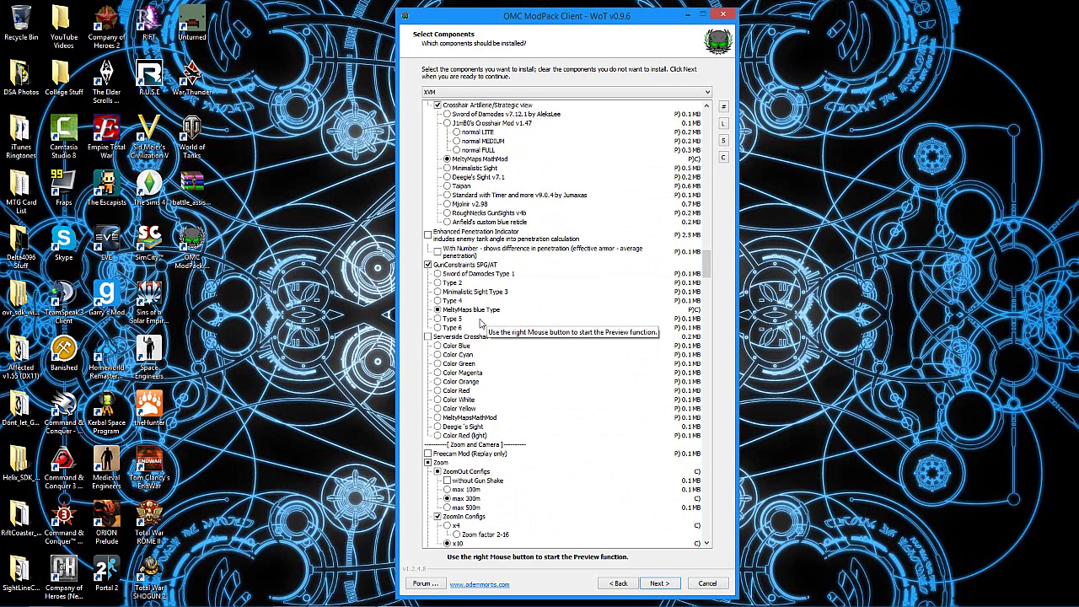
pyautogui.scroll(-2, 475, 334)
pyautogui.scroll(-2, 474, 335)
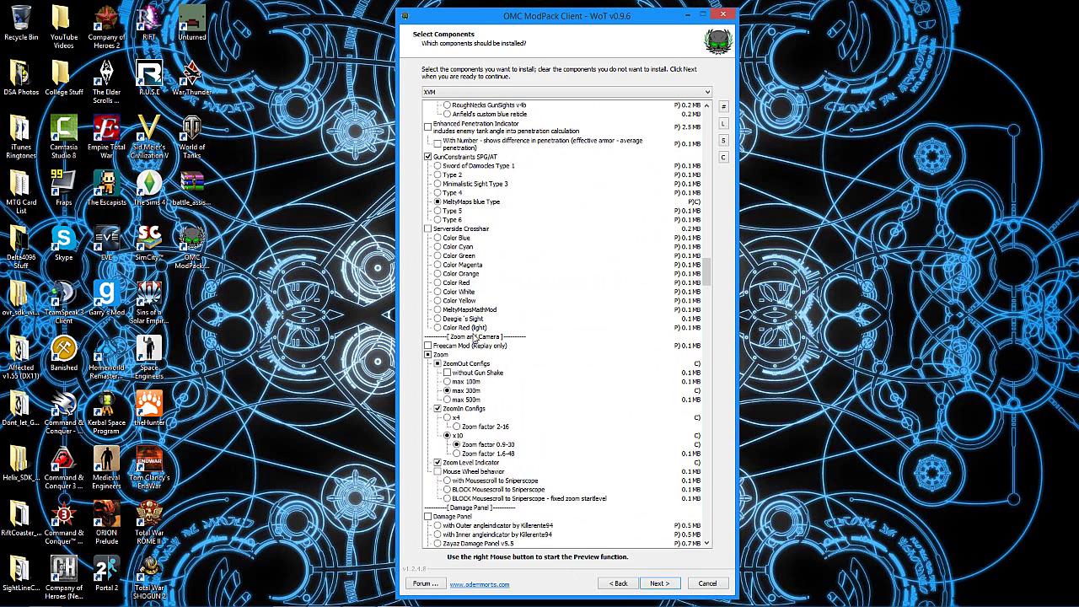
pyautogui.scroll(-1, 458, 349)
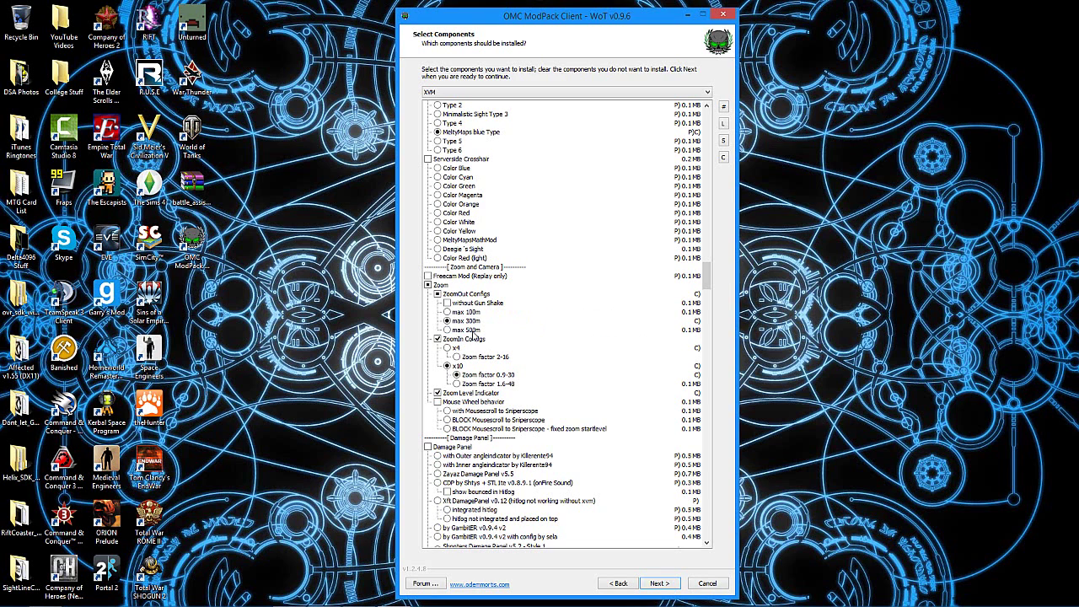
pyautogui.scroll(-1, 476, 341)
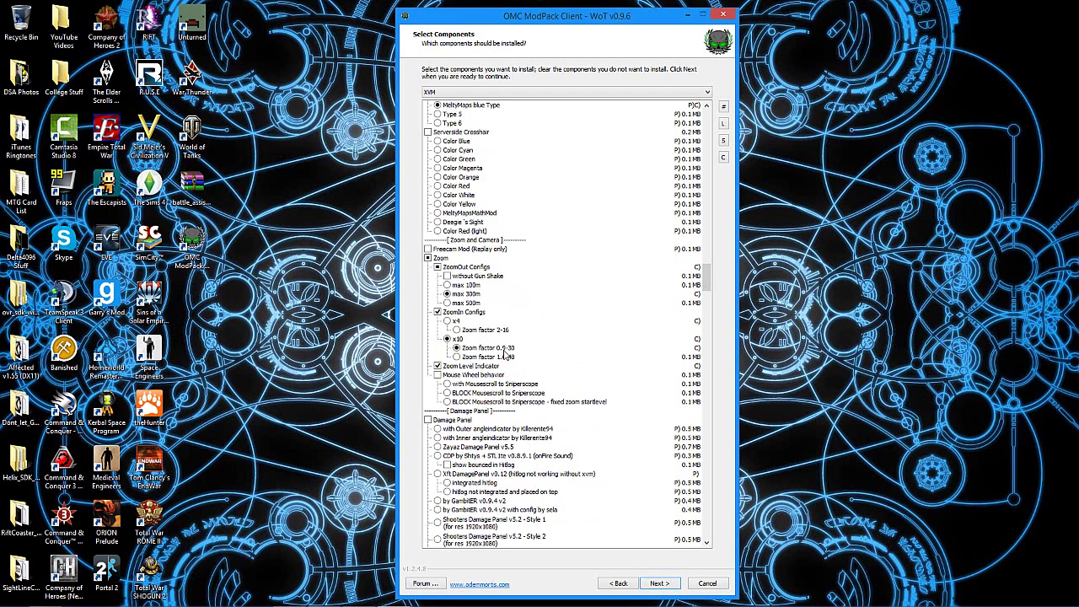
pyautogui.scroll(-2, 508, 355)
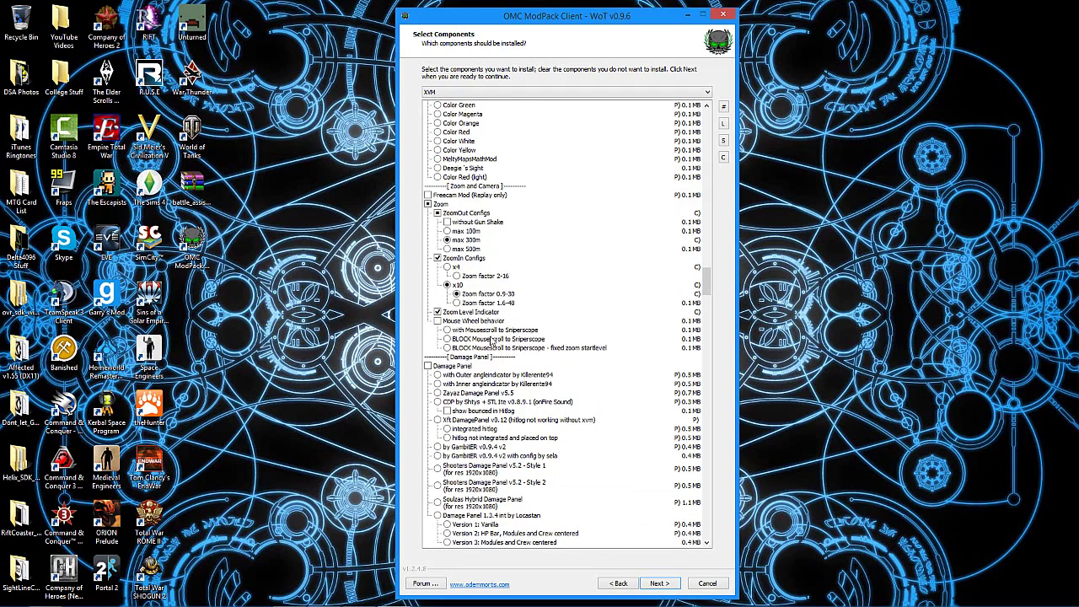
# Examine the damage panel, in-game information and in-game support tool options, including Spot Messenger, Multi Hit Log, Aiming Help and Safeshot.
pyautogui.scroll(-6, 573, 388)
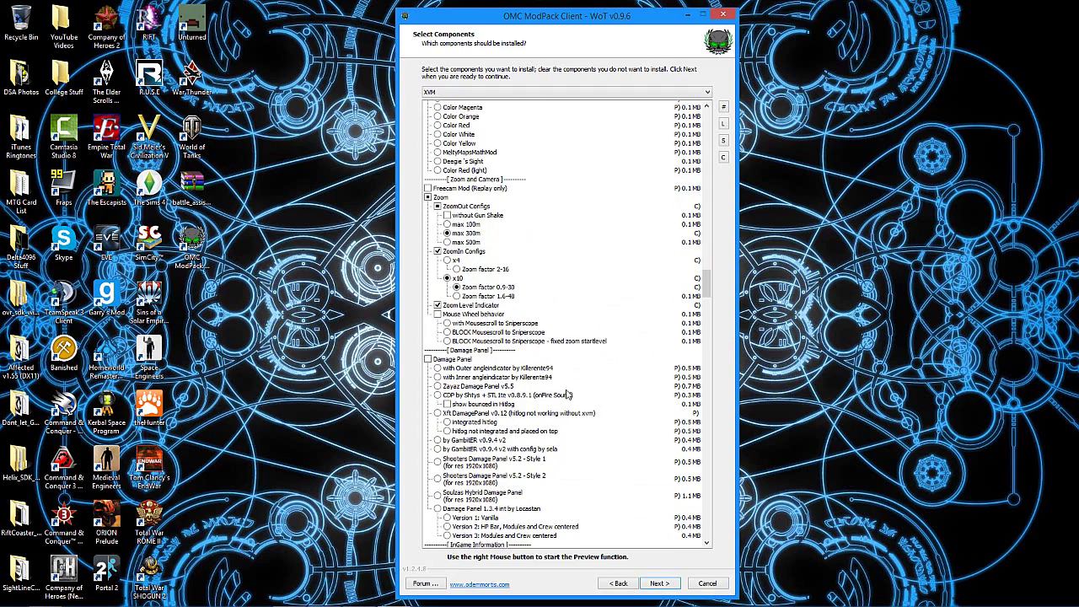
pyautogui.scroll(-3, 581, 397)
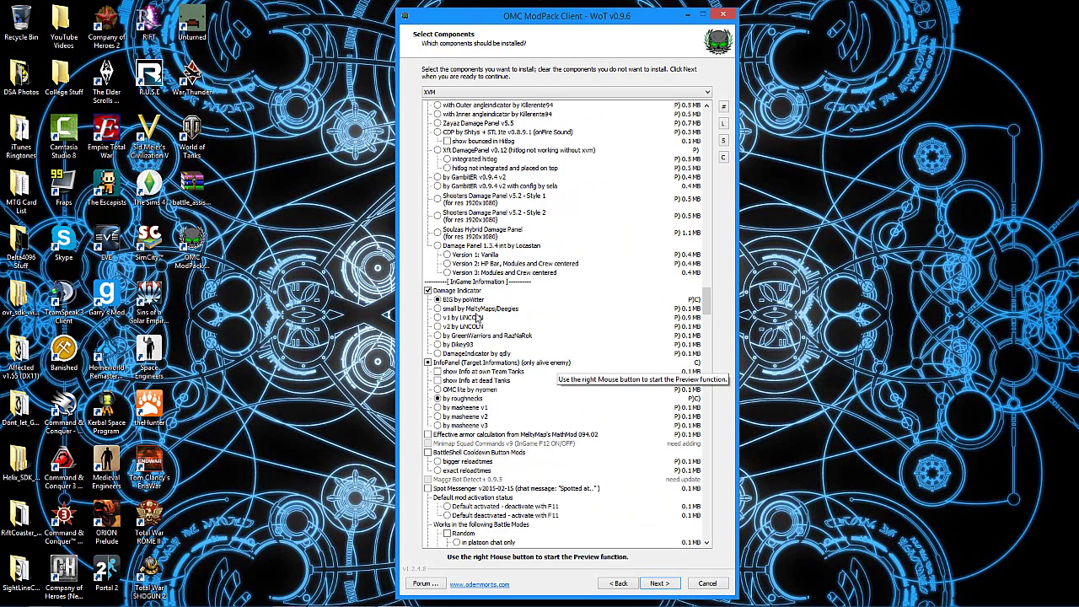
pyautogui.scroll(-3, 542, 281)
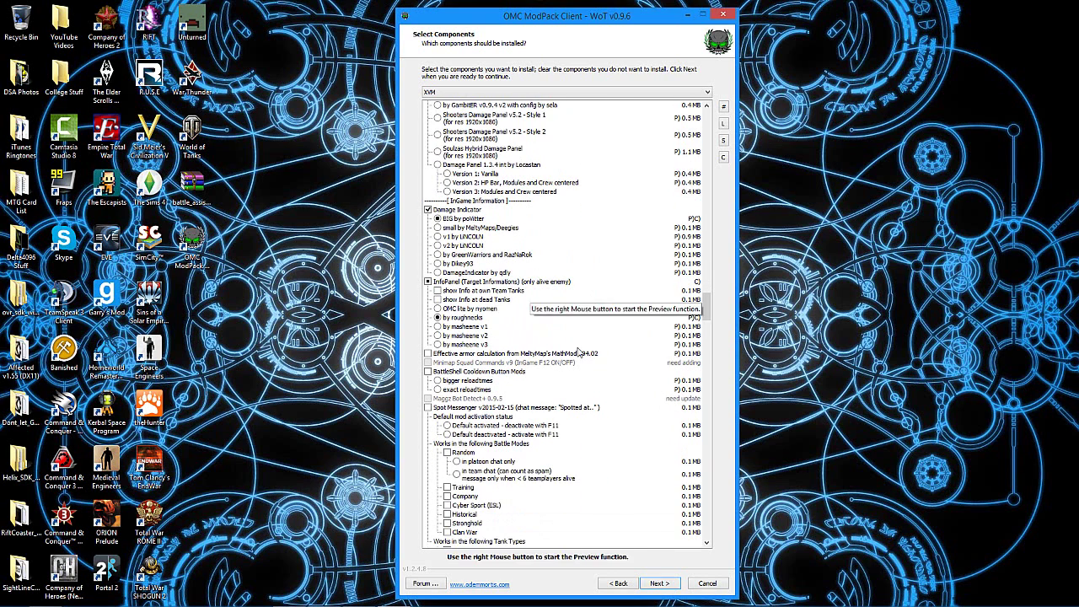
pyautogui.scroll(-3, 546, 282)
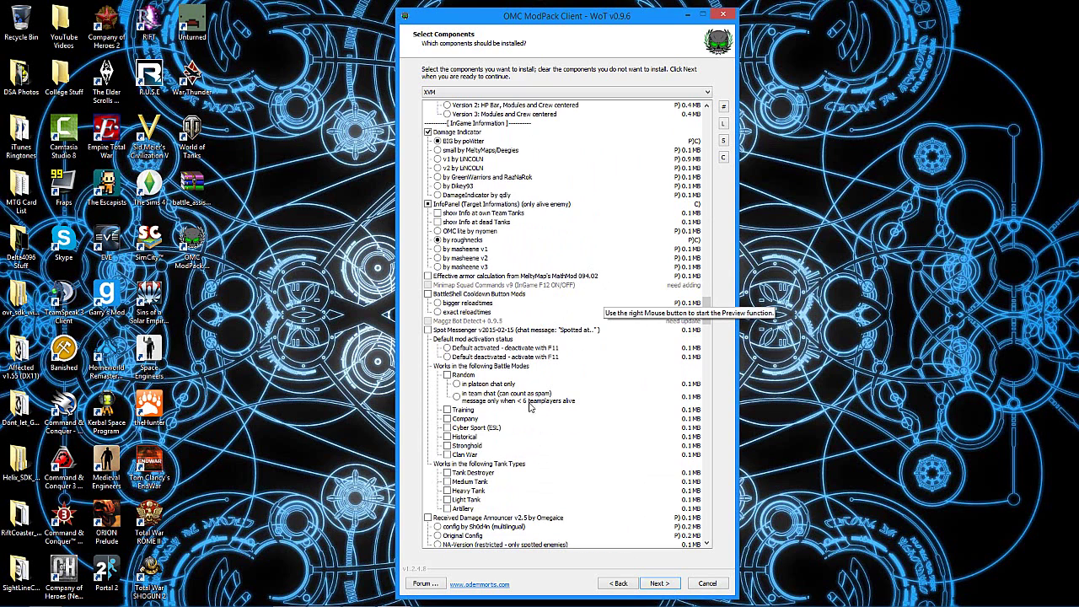
pyautogui.scroll(-1, 530, 412)
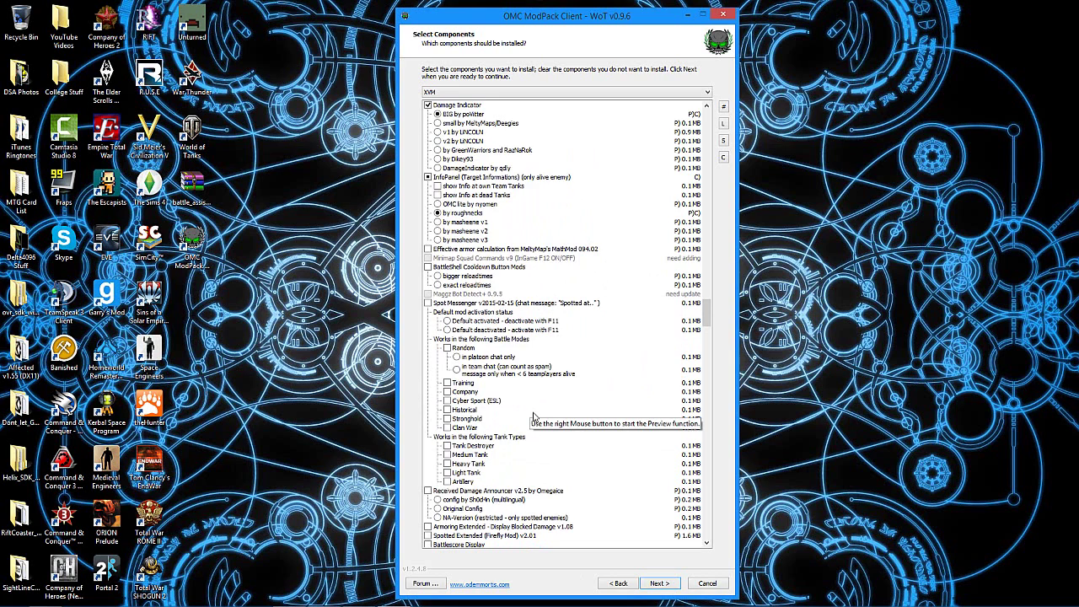
pyautogui.scroll(-2, 531, 413)
pyautogui.scroll(-4, 532, 414)
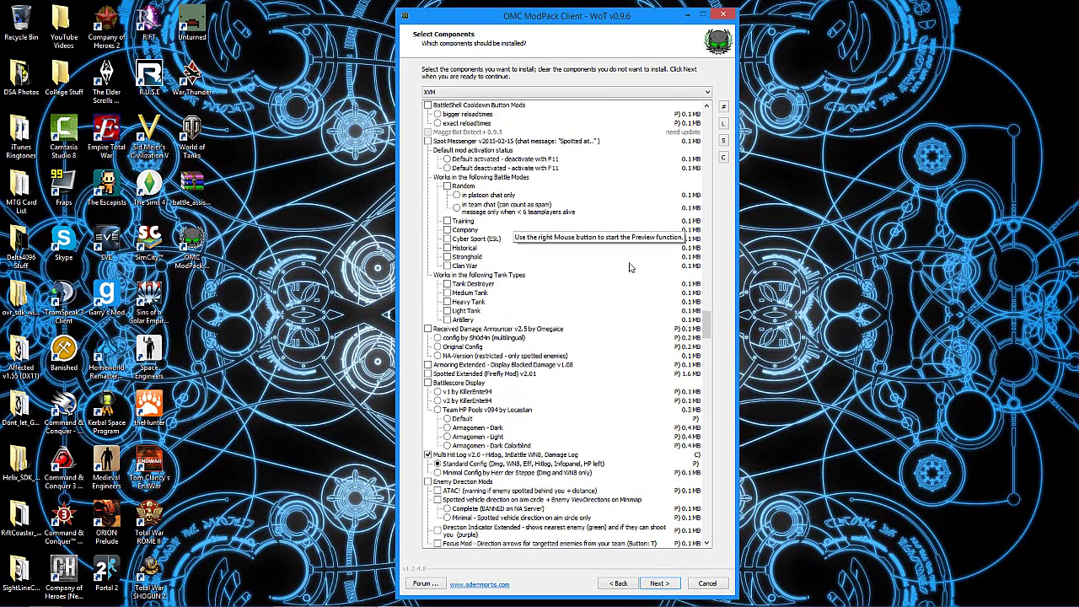
pyautogui.scroll(-1, 626, 278)
pyautogui.scroll(-5, 506, 392)
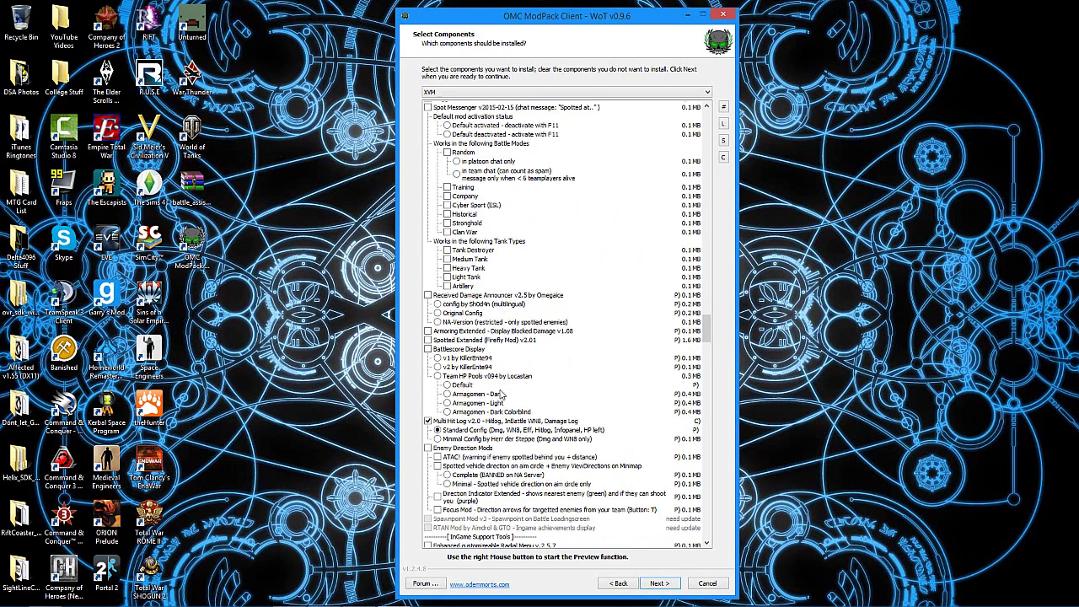
pyautogui.scroll(-4, 503, 394)
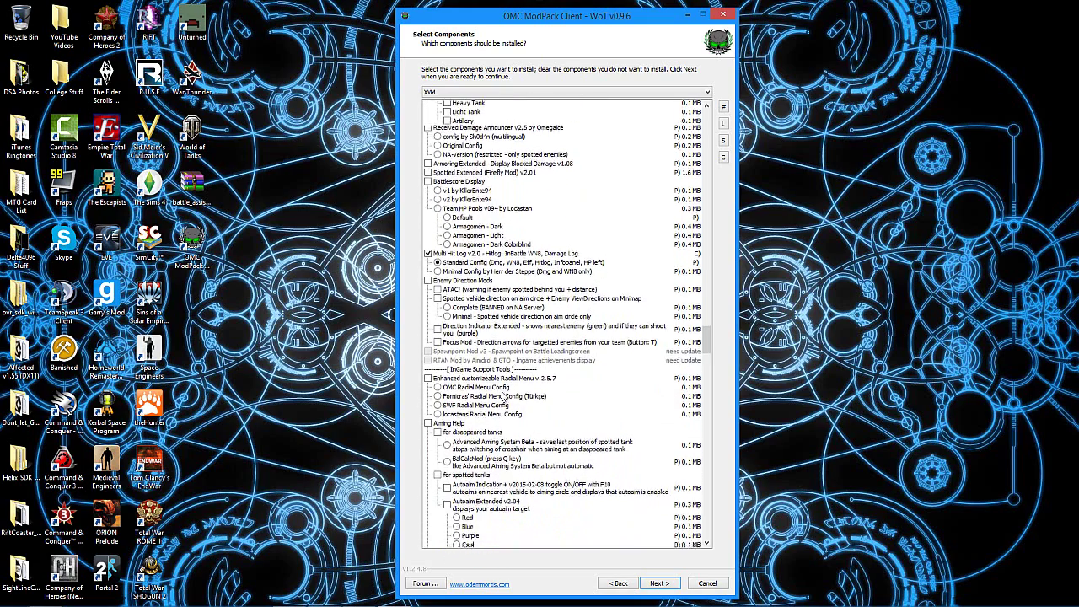
pyautogui.scroll(-1, 503, 395)
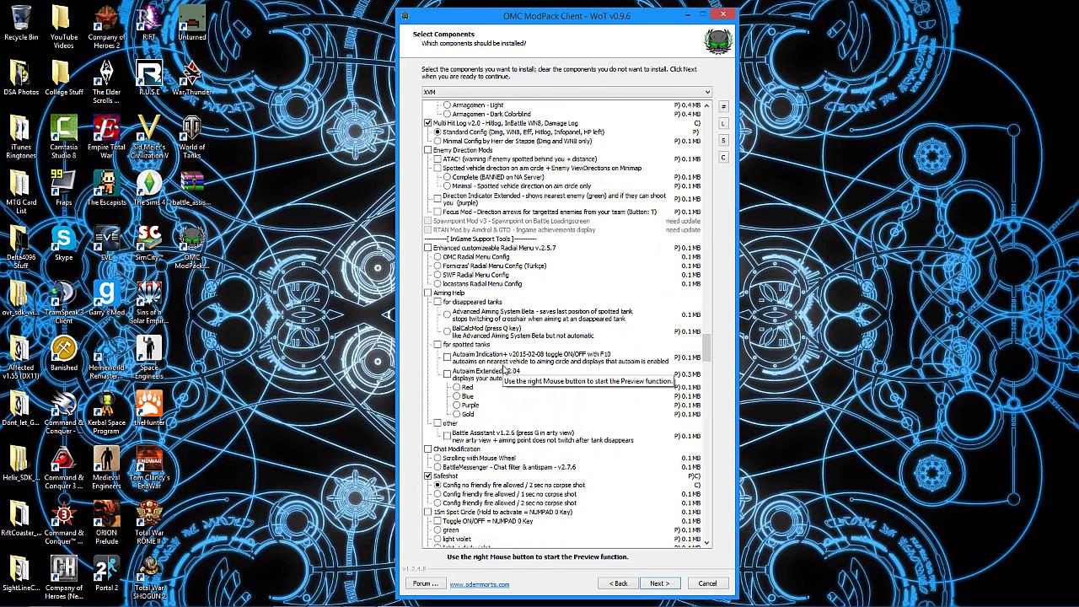
pyautogui.scroll(-5, 504, 369)
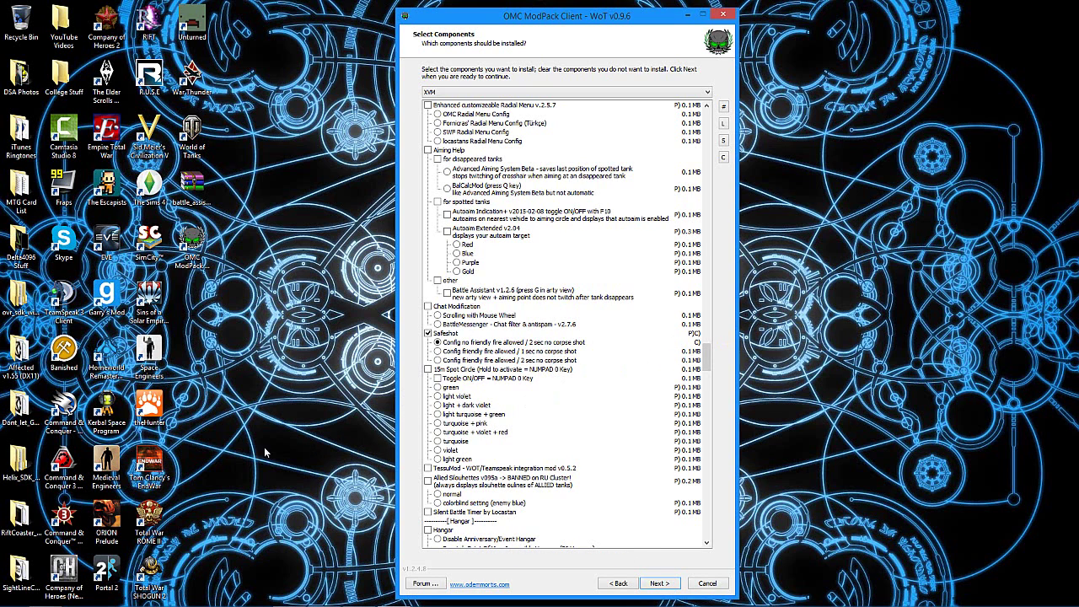
# Examine the hangar, hangar tool, graphic addon and tank skin options.
pyautogui.scroll(-4, 536, 396)
pyautogui.scroll(-10, 640, 361)
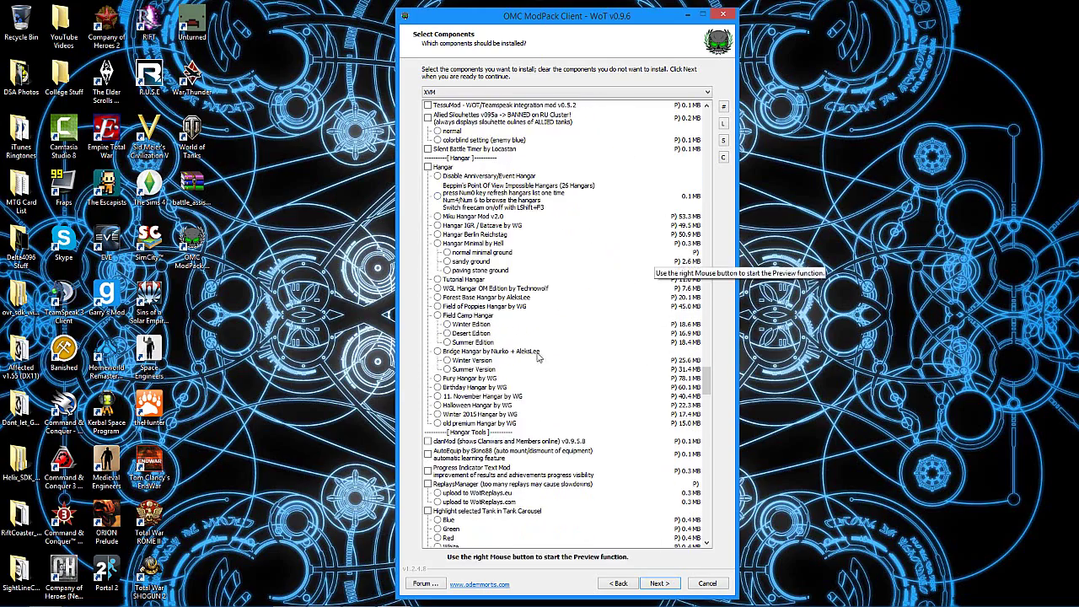
pyautogui.scroll(-7, 533, 374)
pyautogui.scroll(-2, 523, 373)
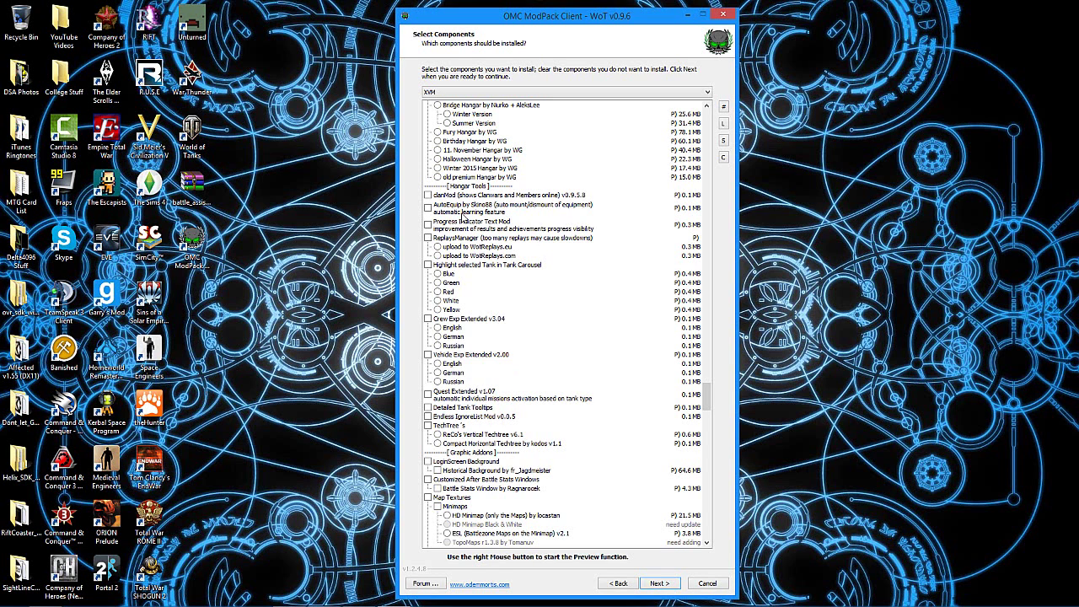
pyautogui.scroll(-3, 464, 215)
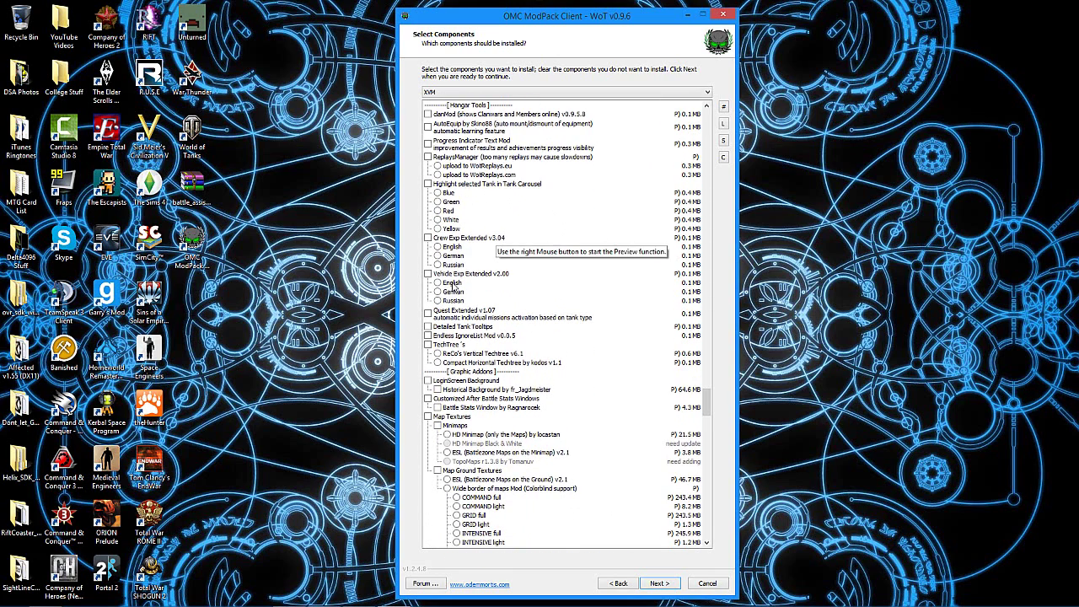
pyautogui.scroll(-4, 455, 287)
pyautogui.scroll(-3, 453, 286)
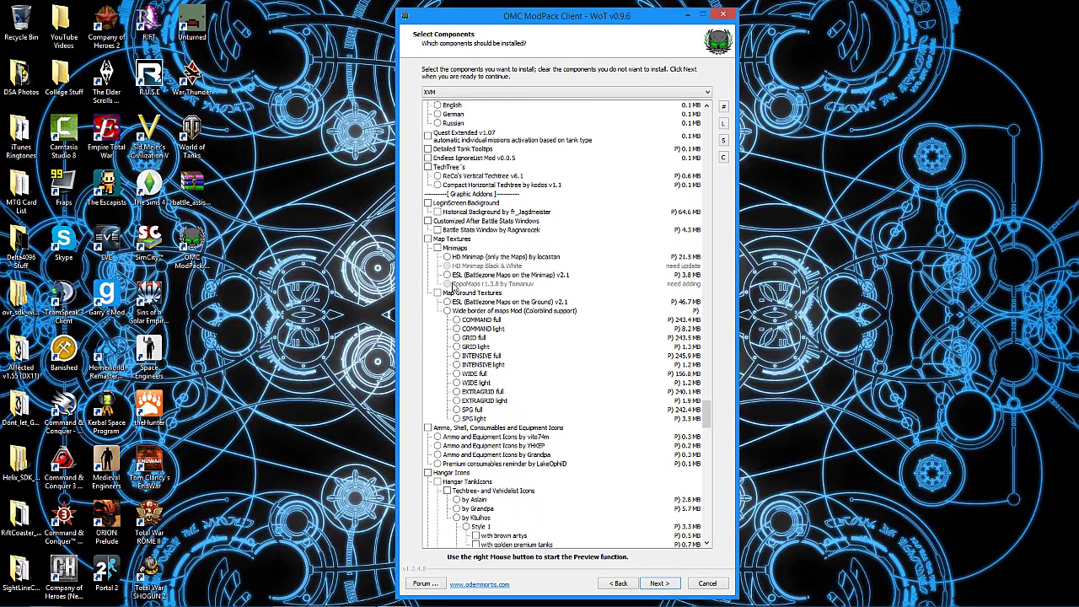
pyautogui.scroll(-15, 455, 283)
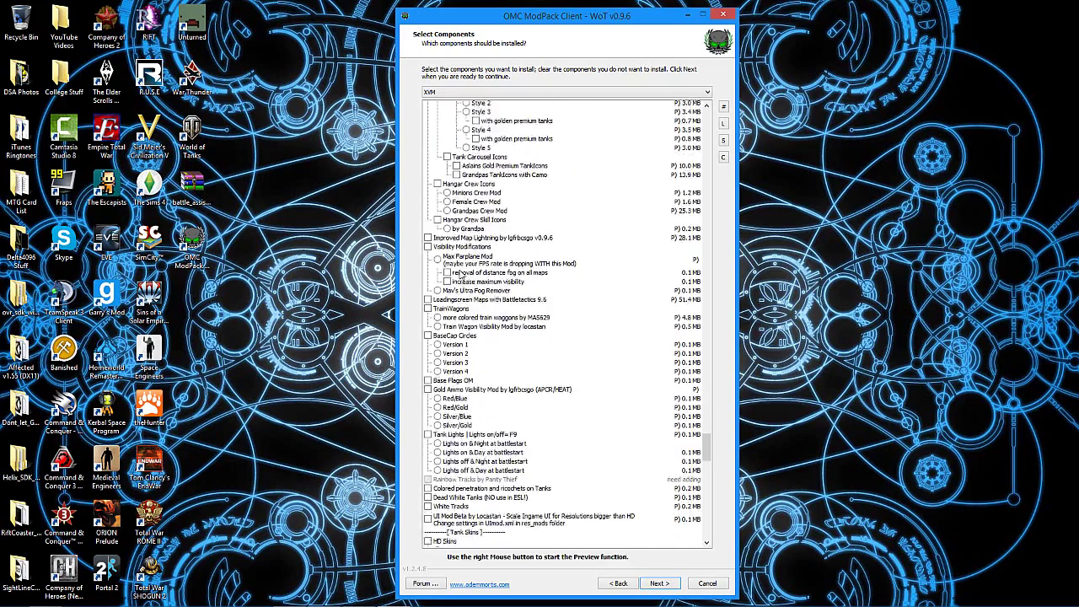
pyautogui.scroll(-15, 462, 274)
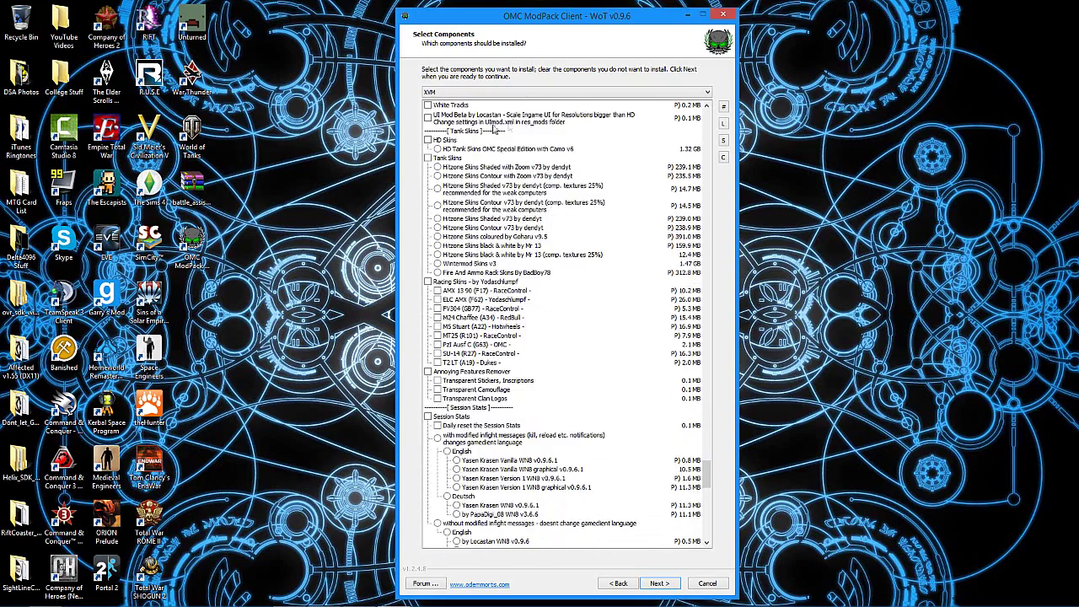
# Examine the session stats and sound addon options, including engine, weapon, hit and crew sounds and the music packs.
pyautogui.scroll(-5, 531, 369)
pyautogui.scroll(-10, 531, 369)
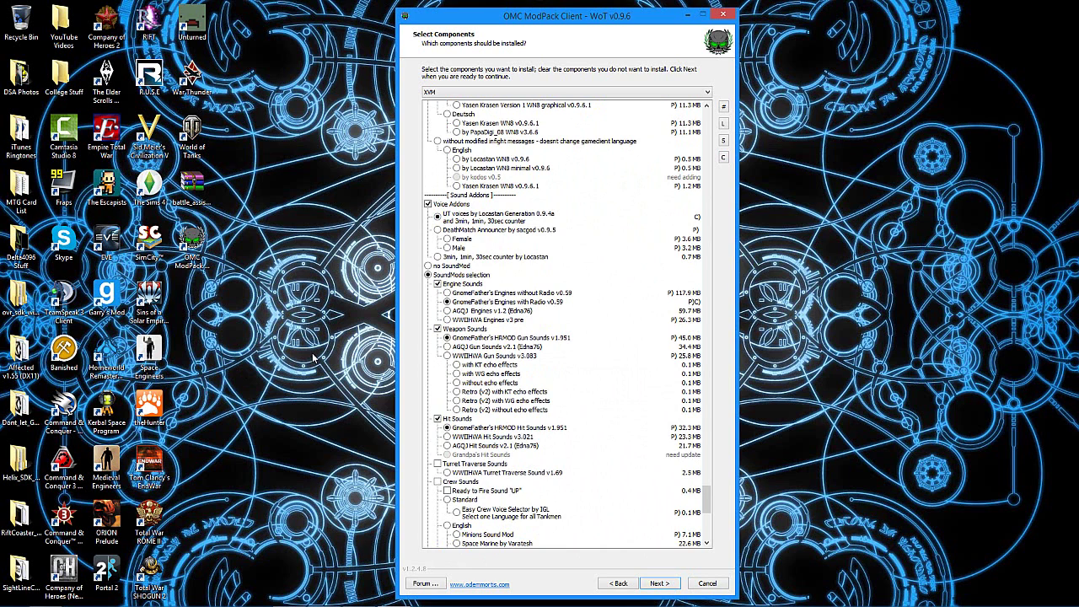
pyautogui.scroll(-2, 456, 245)
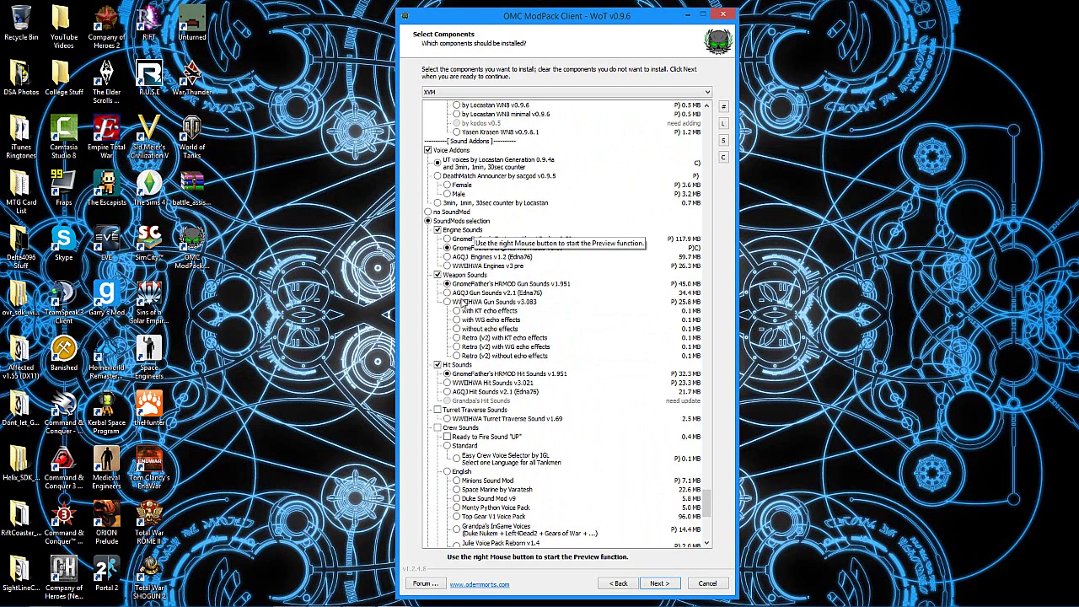
pyautogui.scroll(-1, 523, 337)
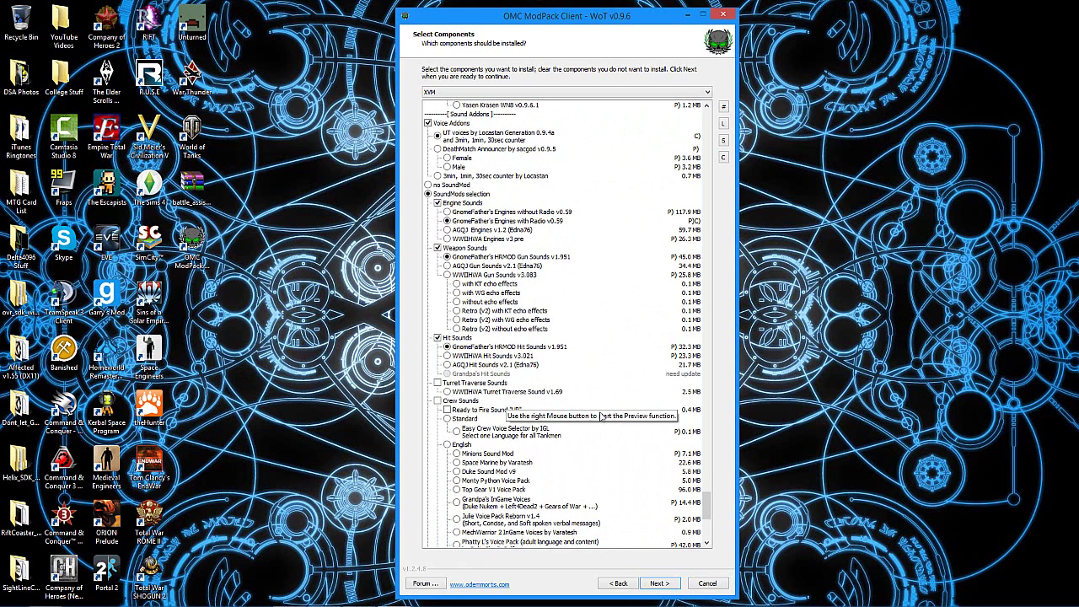
pyautogui.scroll(-1, 602, 421)
pyautogui.scroll(-1, 561, 469)
pyautogui.scroll(-8, 560, 472)
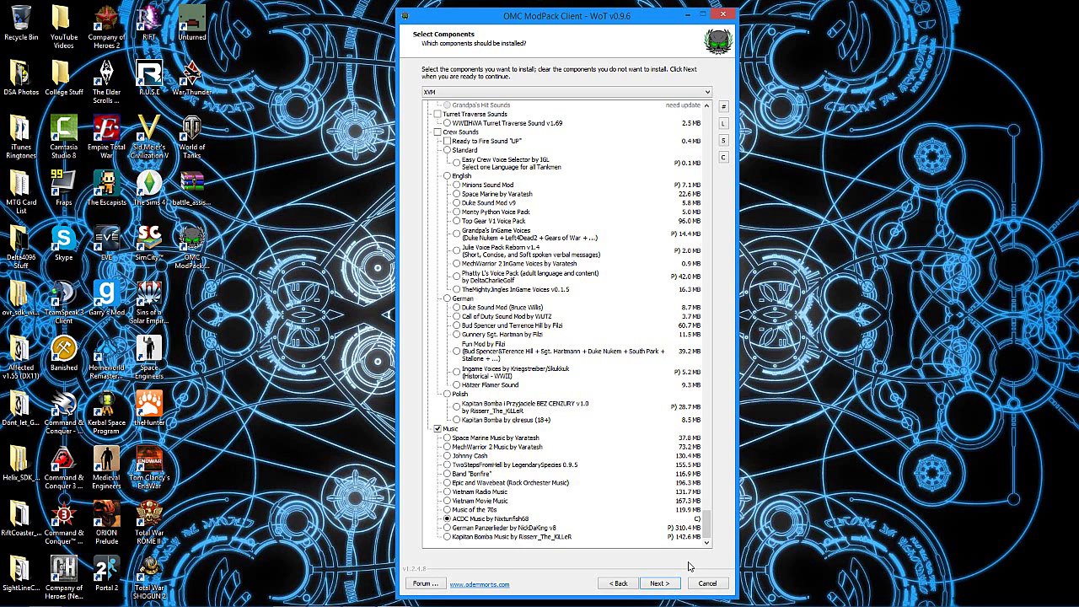
# Exit the OMC ModPack setup without installing and switch to the browser with the XVM Editor page.
pyautogui.click(710, 583)
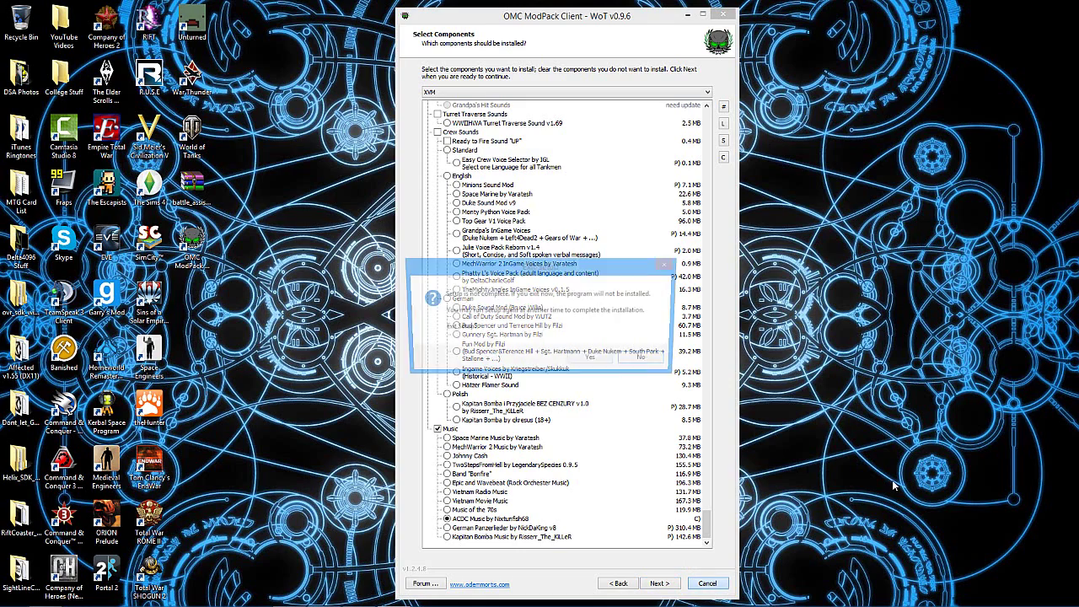
pyautogui.click(590, 360)
pyautogui.click(45, 597)
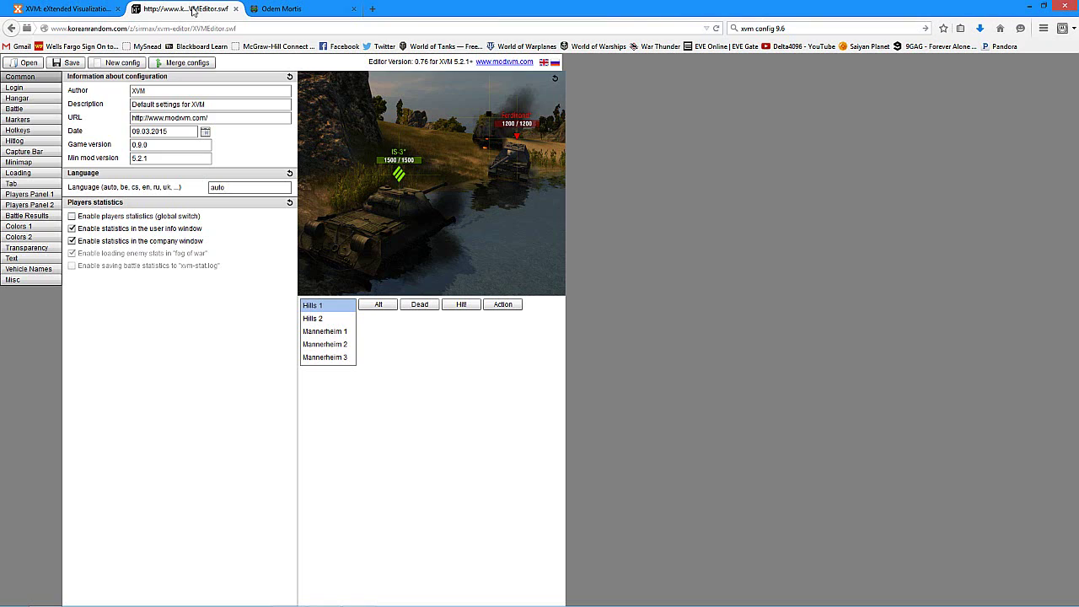
# Switch to the XVM website and sign in with the Wargaming.net ID for the [NA] America region.
pyautogui.click(194, 12)
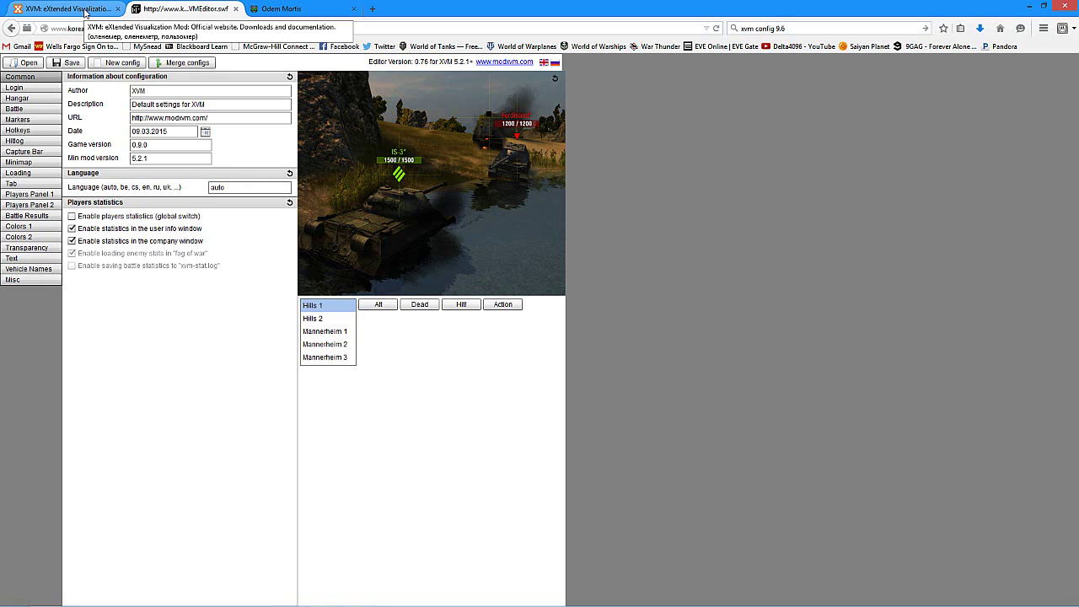
pyautogui.click(84, 12)
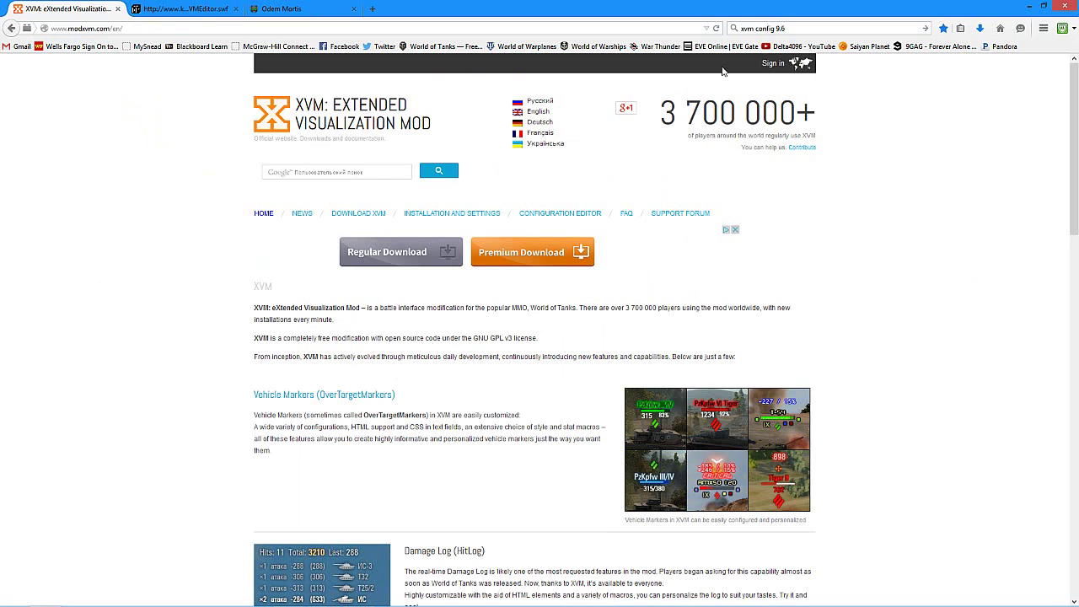
pyautogui.click(772, 68)
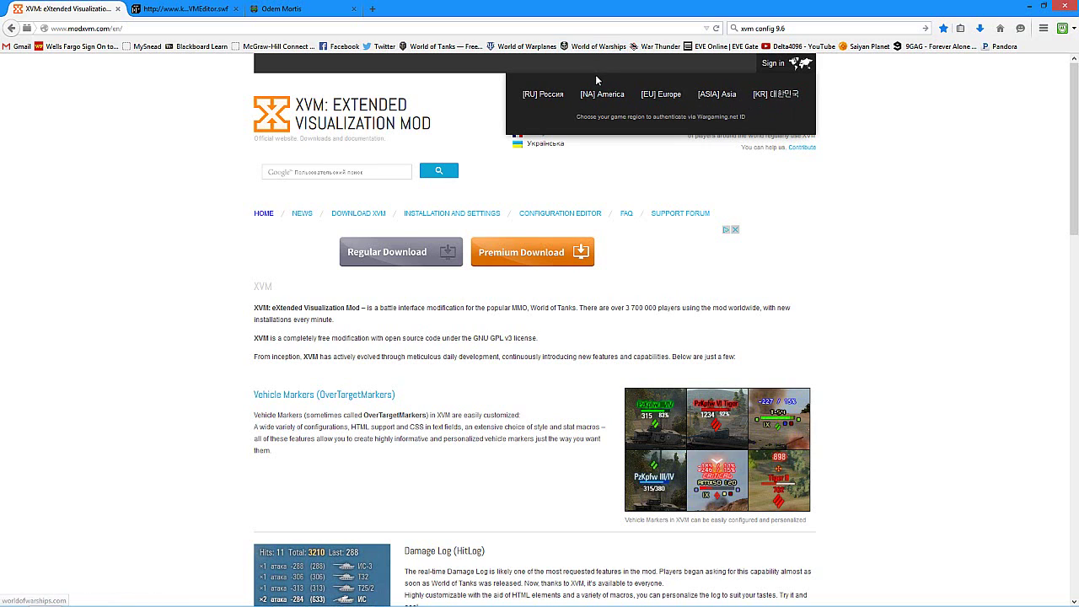
pyautogui.click(606, 98)
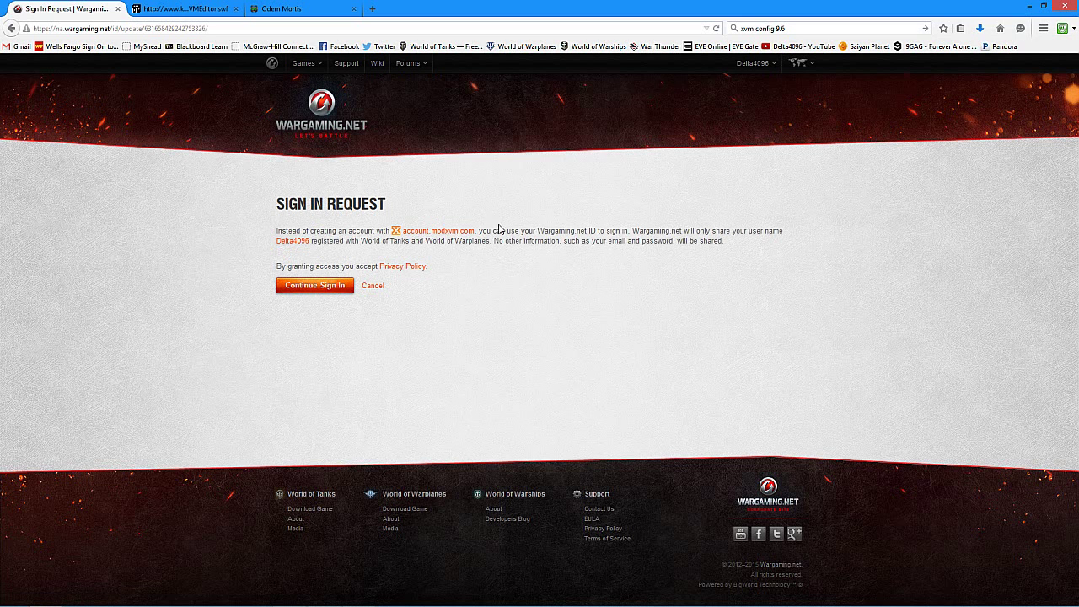
pyautogui.click(294, 286)
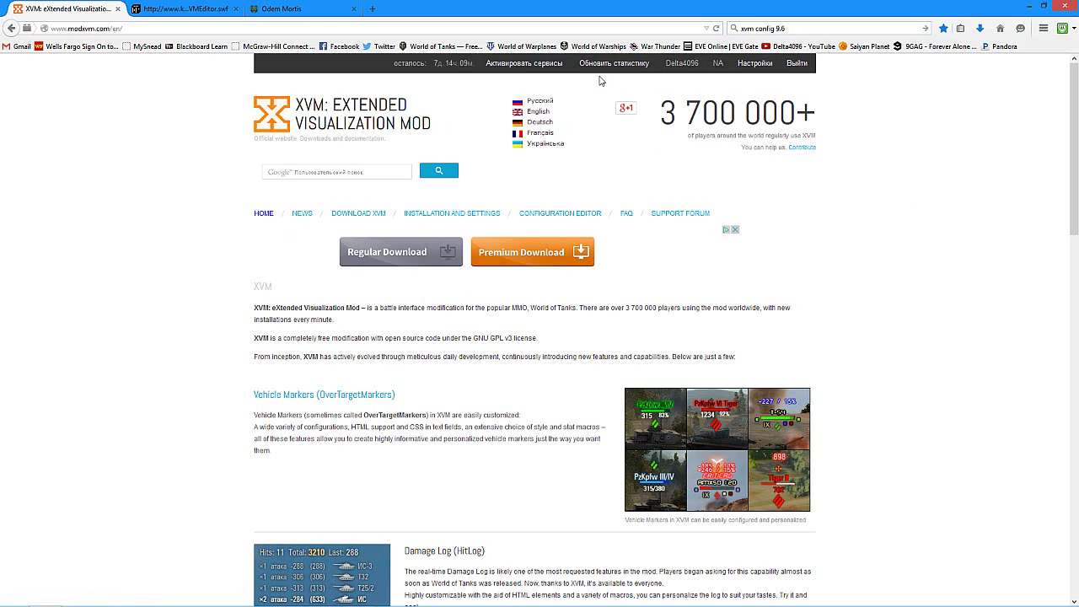
# Set the XVM website to English, then activate the XVM services and update the account's statistics.
pyautogui.click(536, 111)
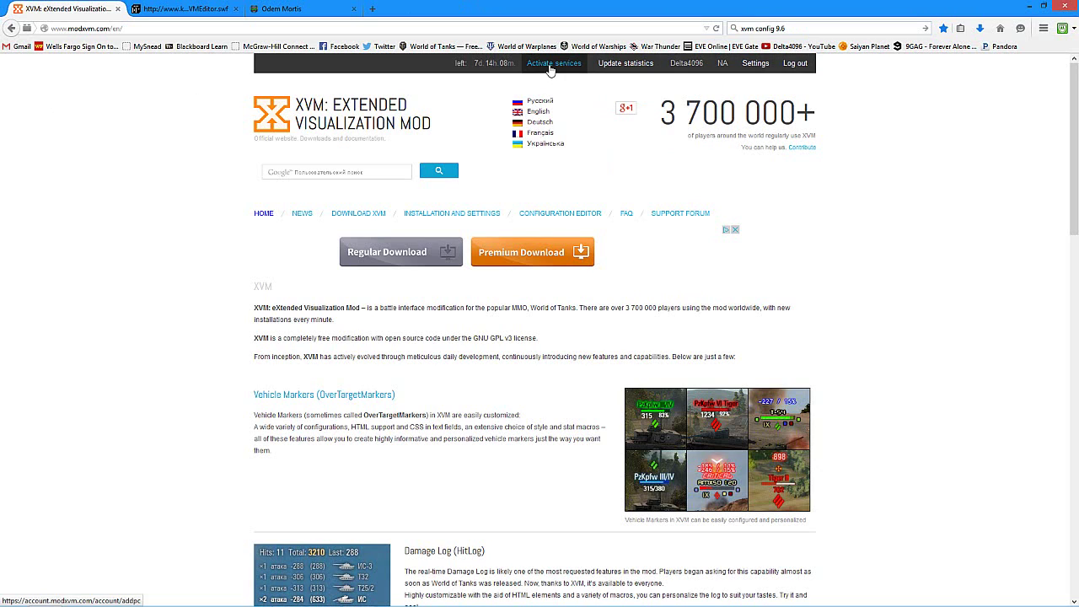
pyautogui.click(549, 67)
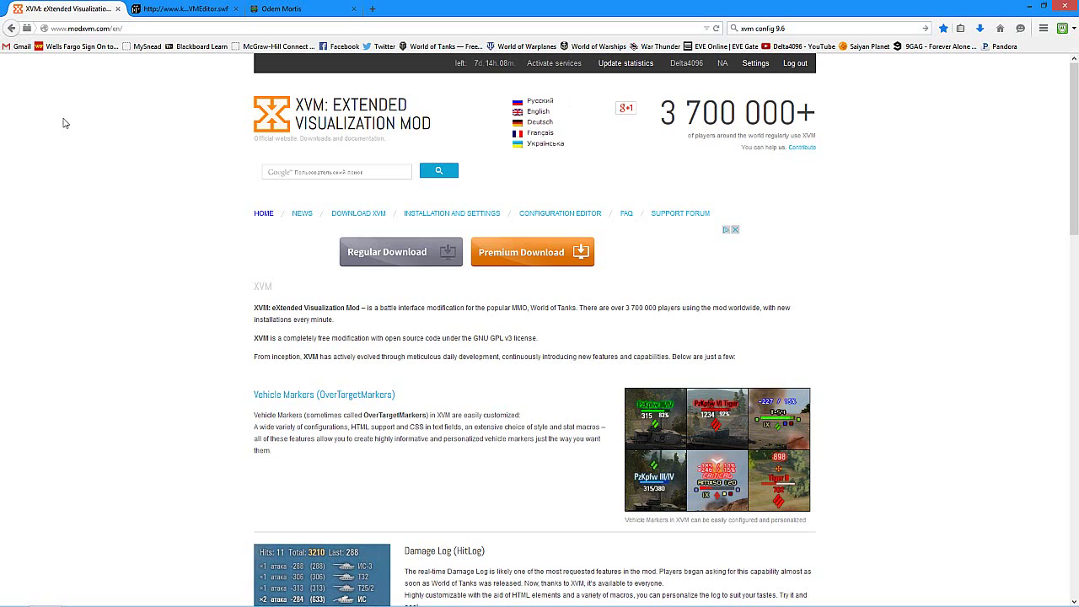
pyautogui.click(625, 63)
pyautogui.click(757, 63)
# Minimize the browser and locate the OMC ModPack Update-ReConfigure shortcut on the desktop.
pyautogui.click(1029, 10)
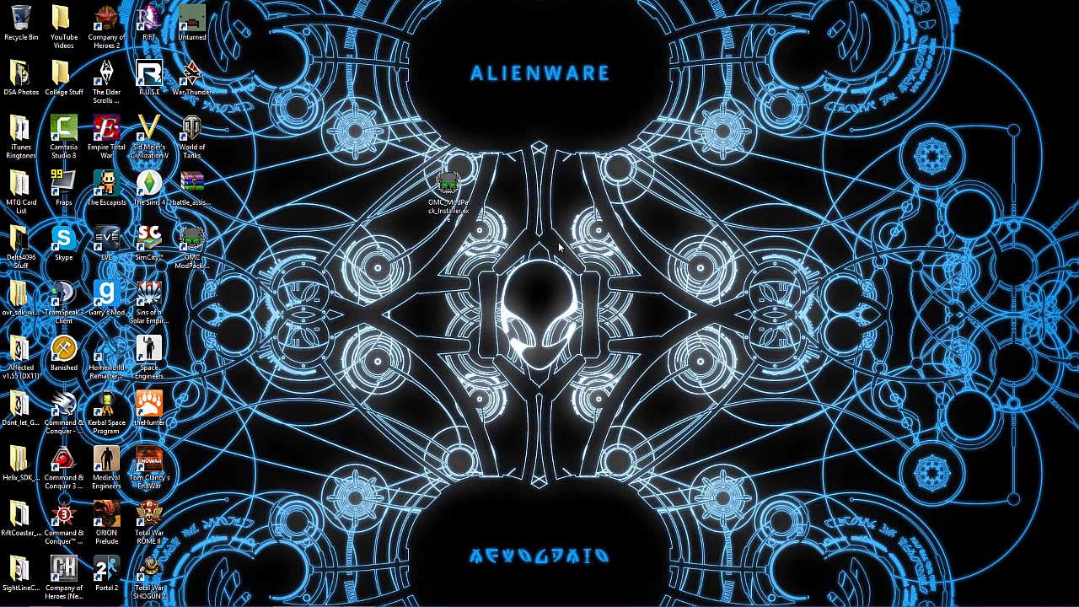
pyautogui.click(202, 271)
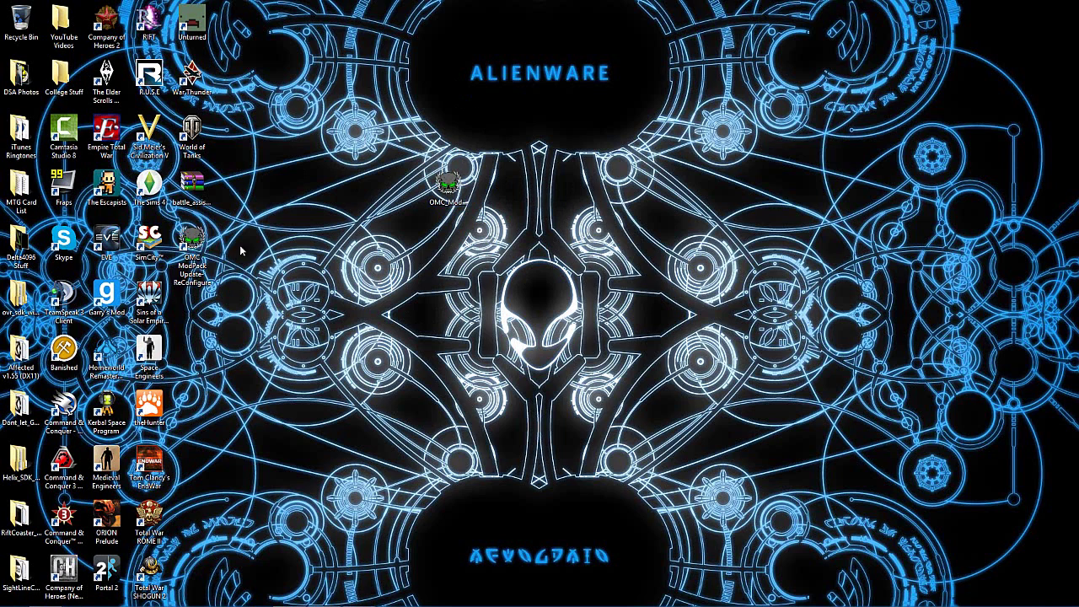
pyautogui.click(377, 241)
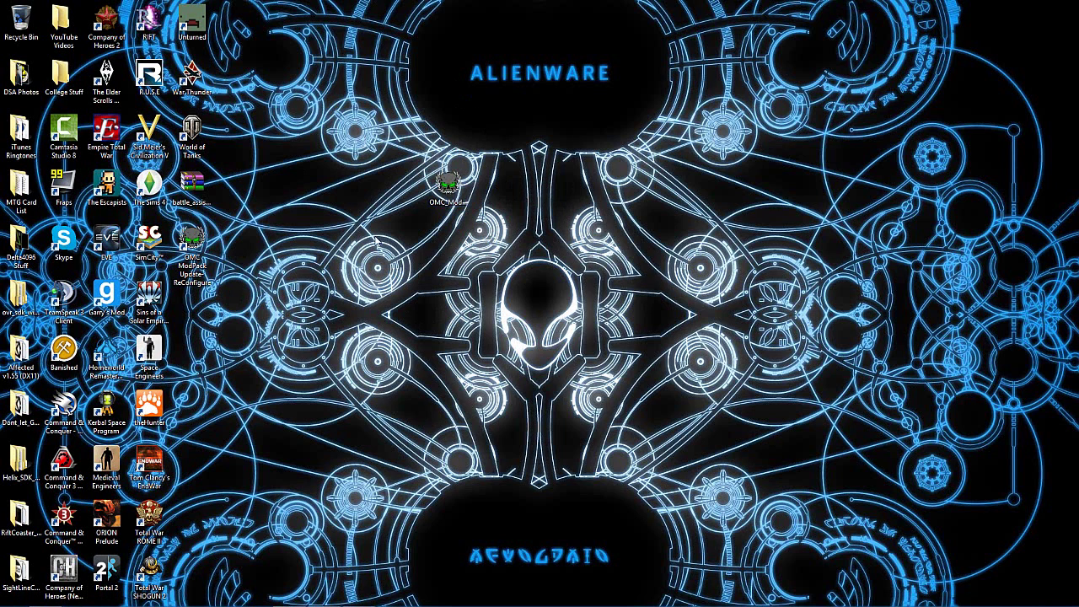